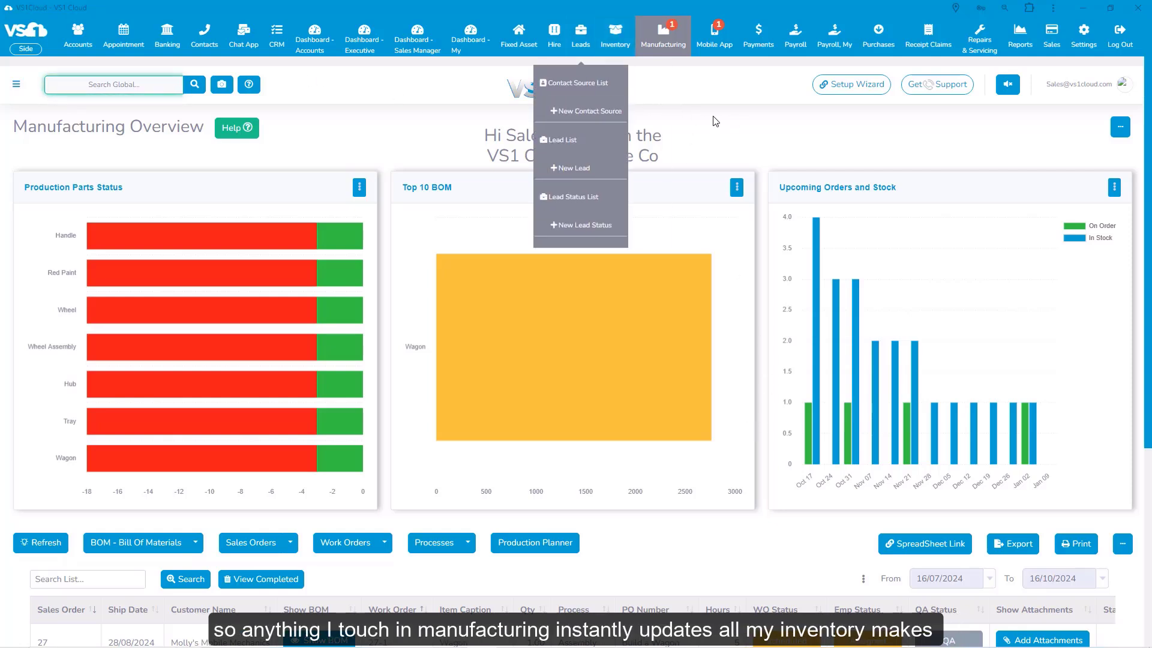
- Browse the Inventory overview, the Accounts overview and the Chat App
left_click(618, 38)
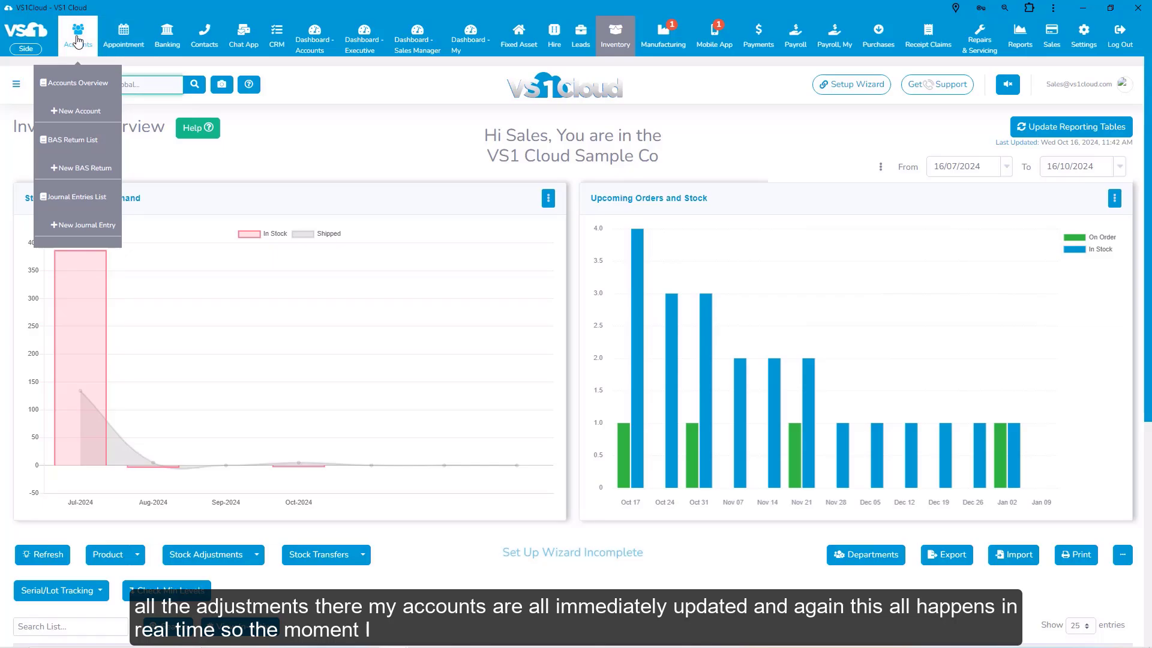
left_click(78, 41)
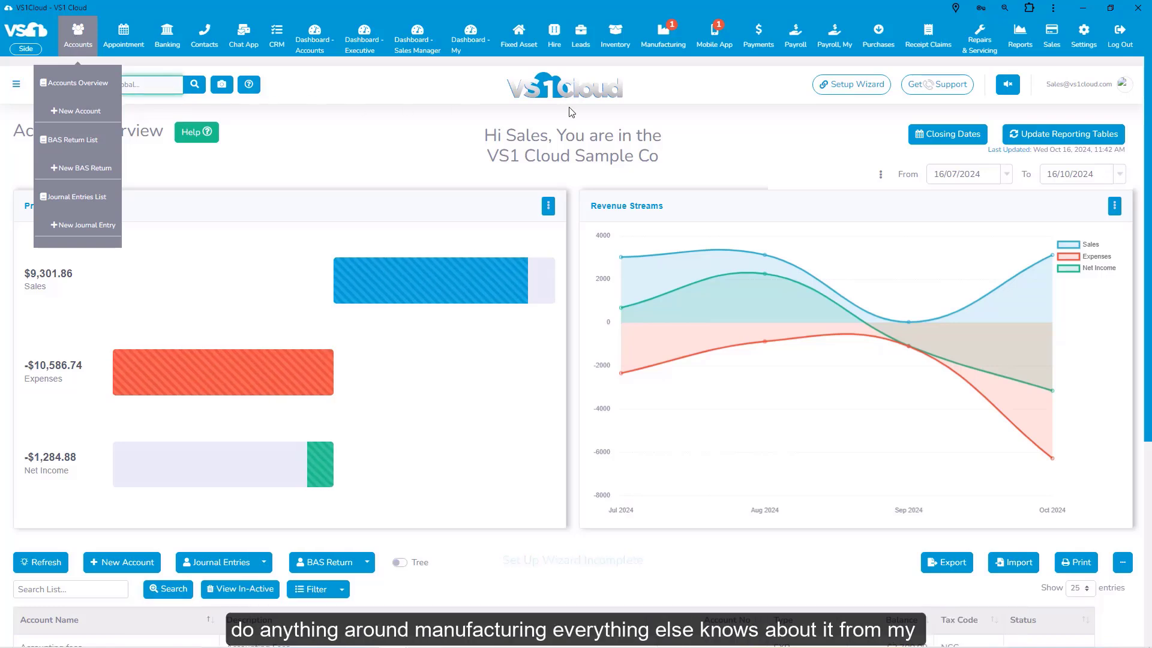
mouse_move(650, 52)
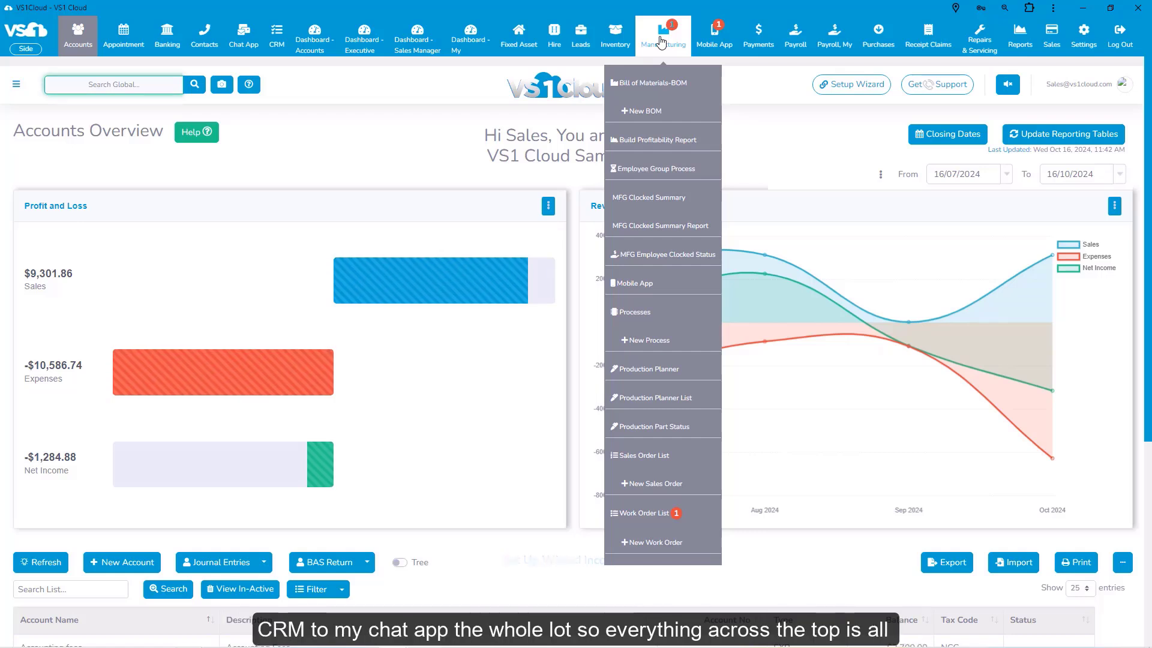
left_click(661, 42)
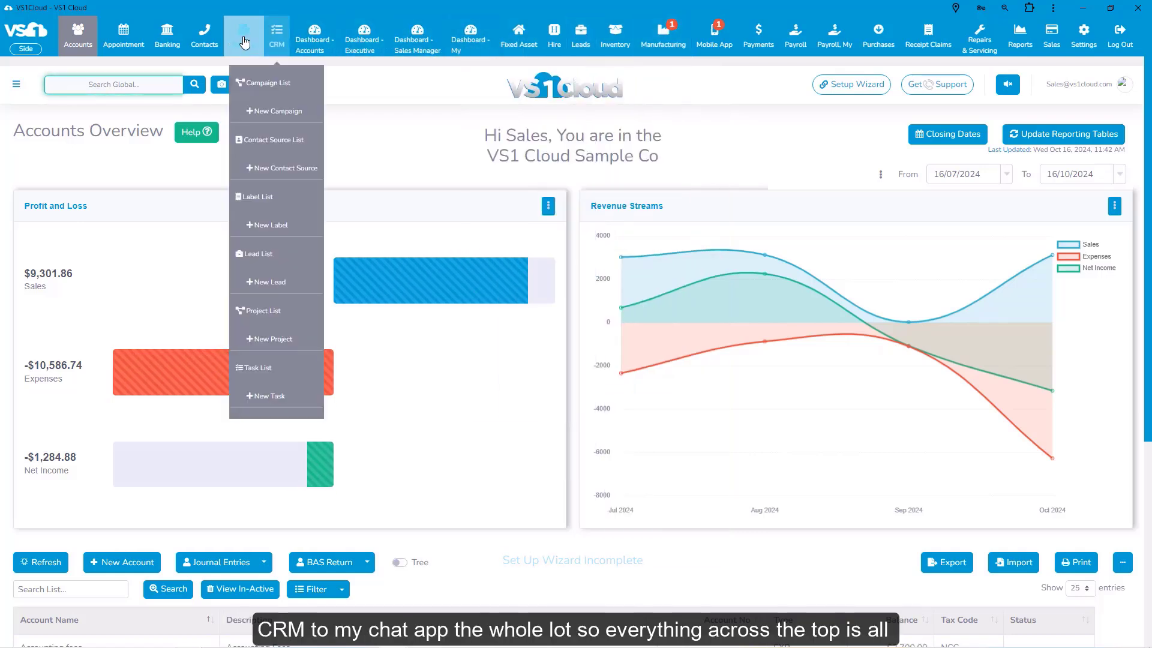
left_click(243, 41)
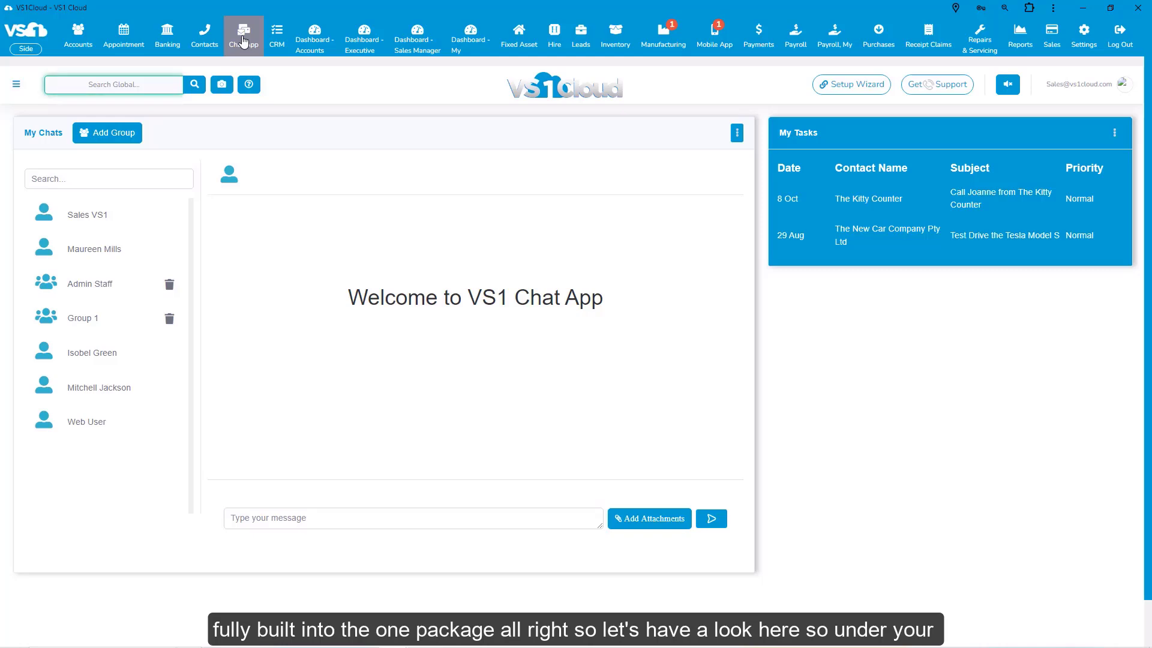
- Examine the Manufacturing overview, including the Upcoming Orders and Stock chart options and the work order table
left_click(668, 44)
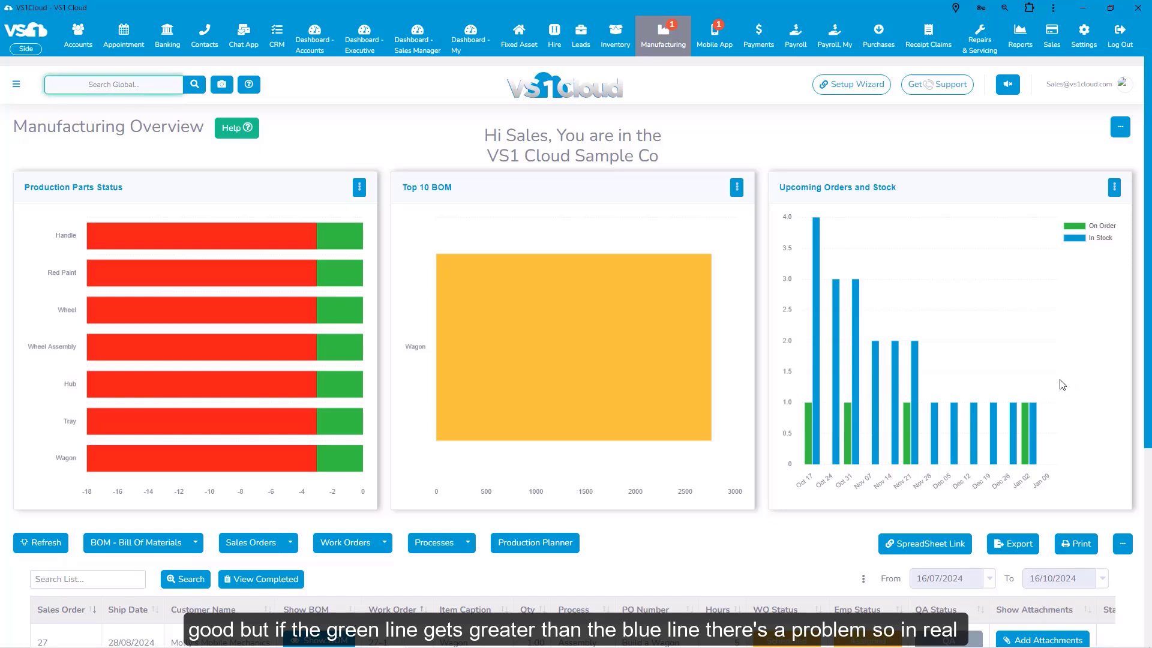
left_click(1114, 187)
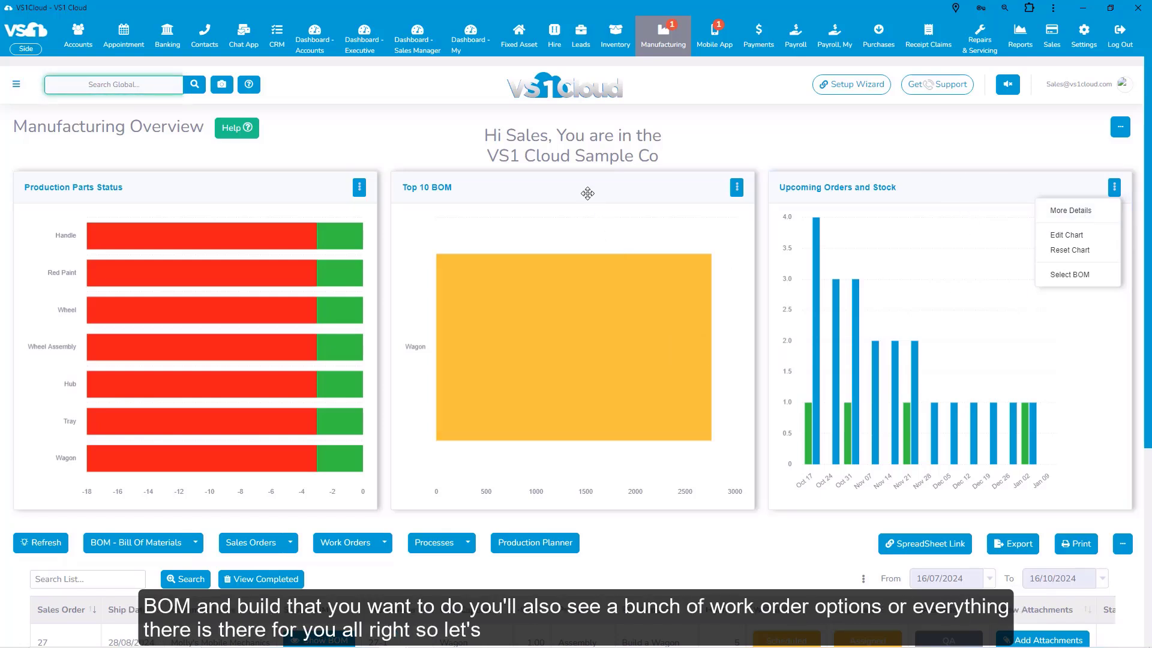
scroll(790, 354, "down", 5)
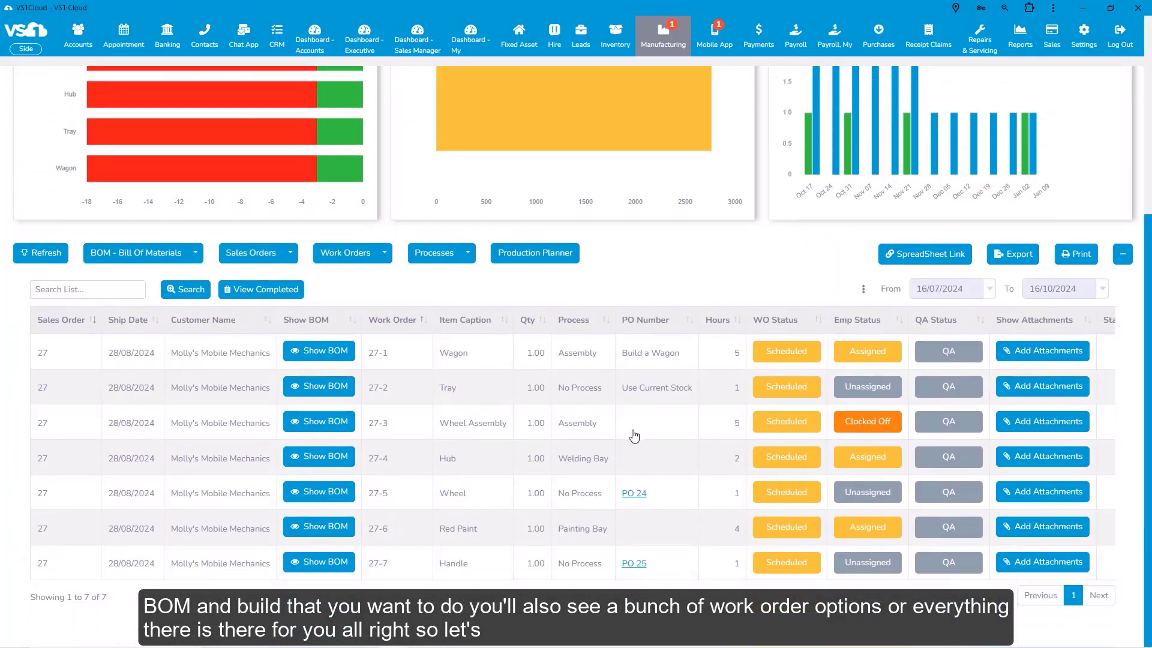
scroll(637, 434, "up", 5)
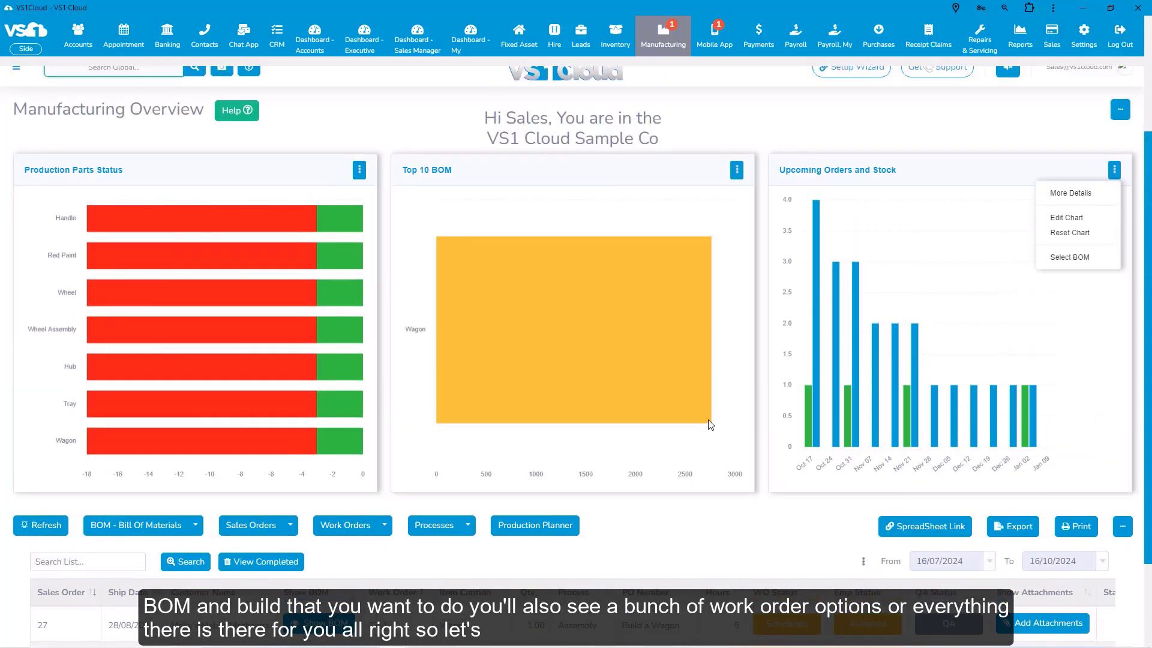
- Start a new sales order from Manufacturing for the customer Golden Locks Pty Ltd
left_click(663, 35)
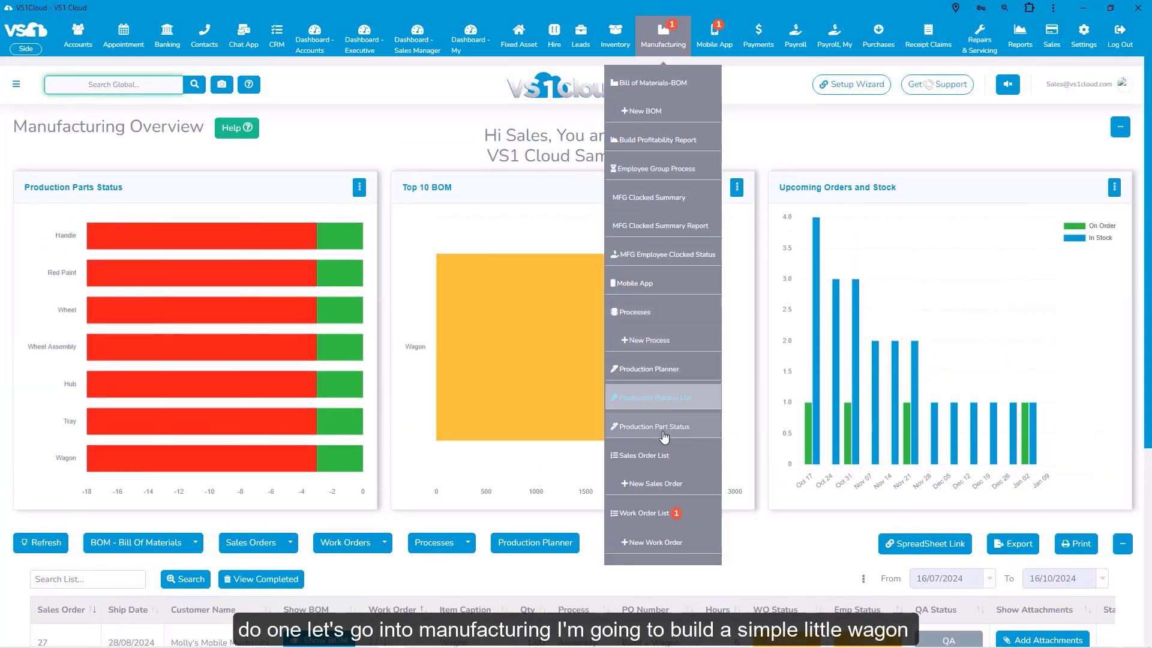
left_click(673, 491)
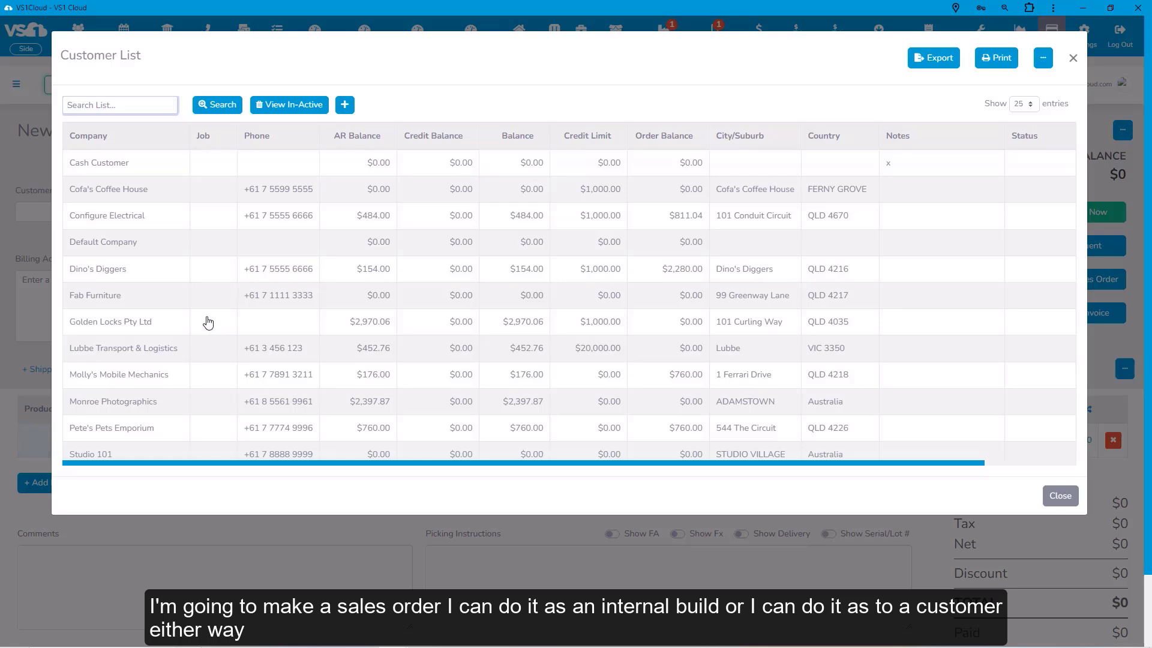
left_click(141, 324)
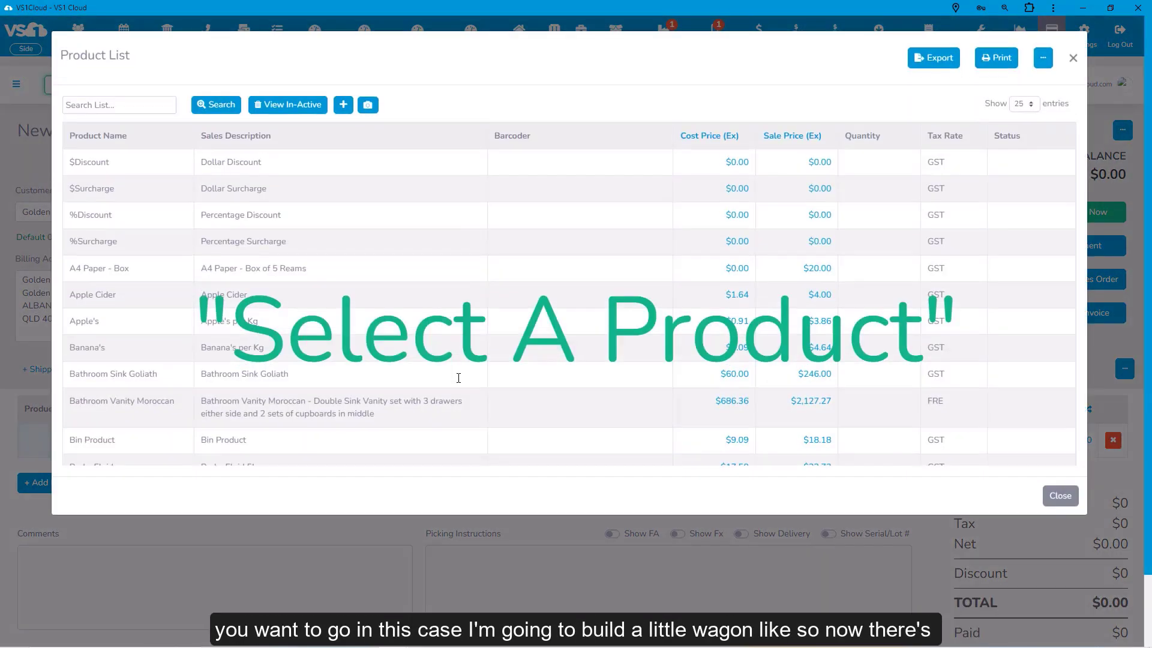
- Search the product list for "wag", add the Wagon product to the sales order and bring up its BOM setup
type("wag")
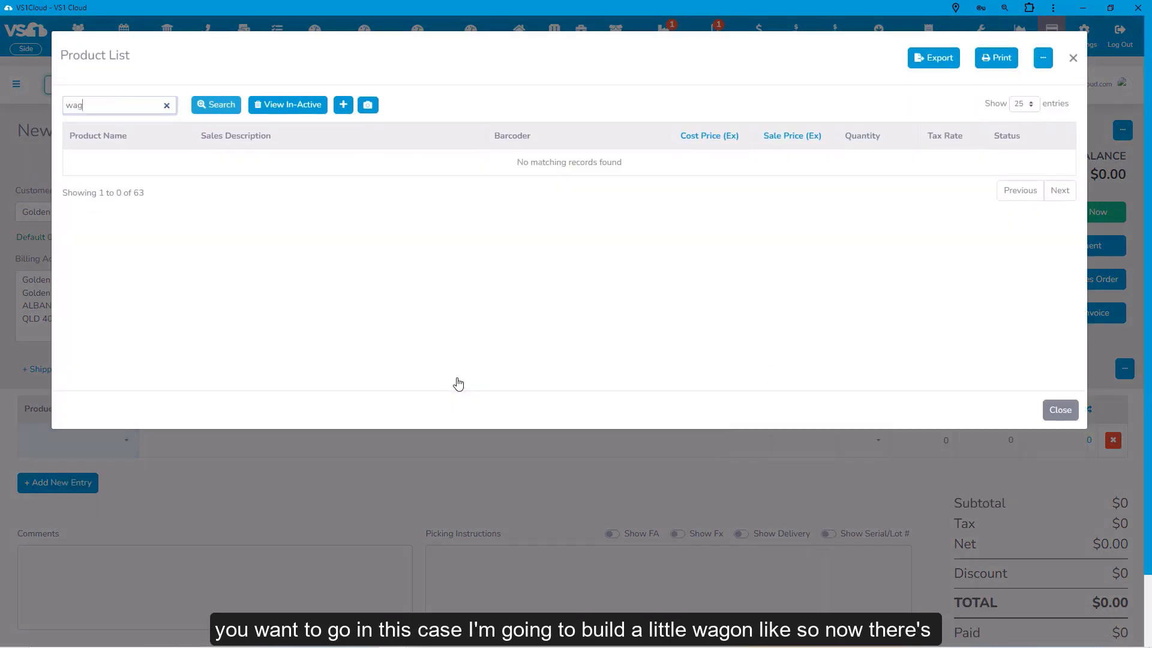
key("Return")
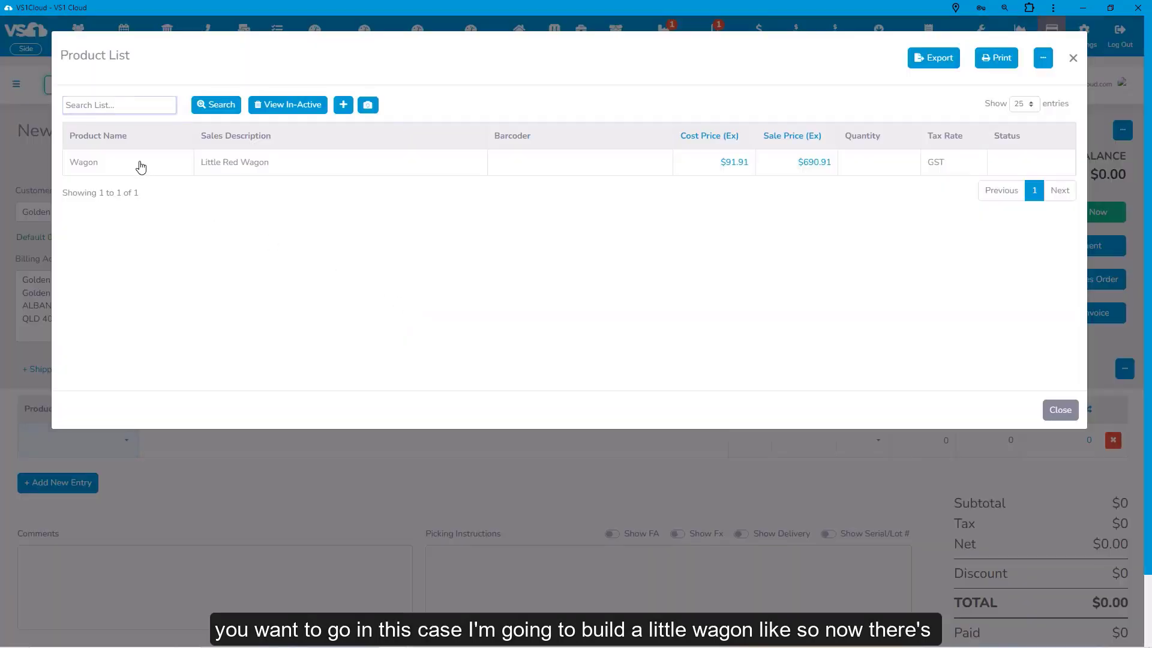
left_click(430, 301)
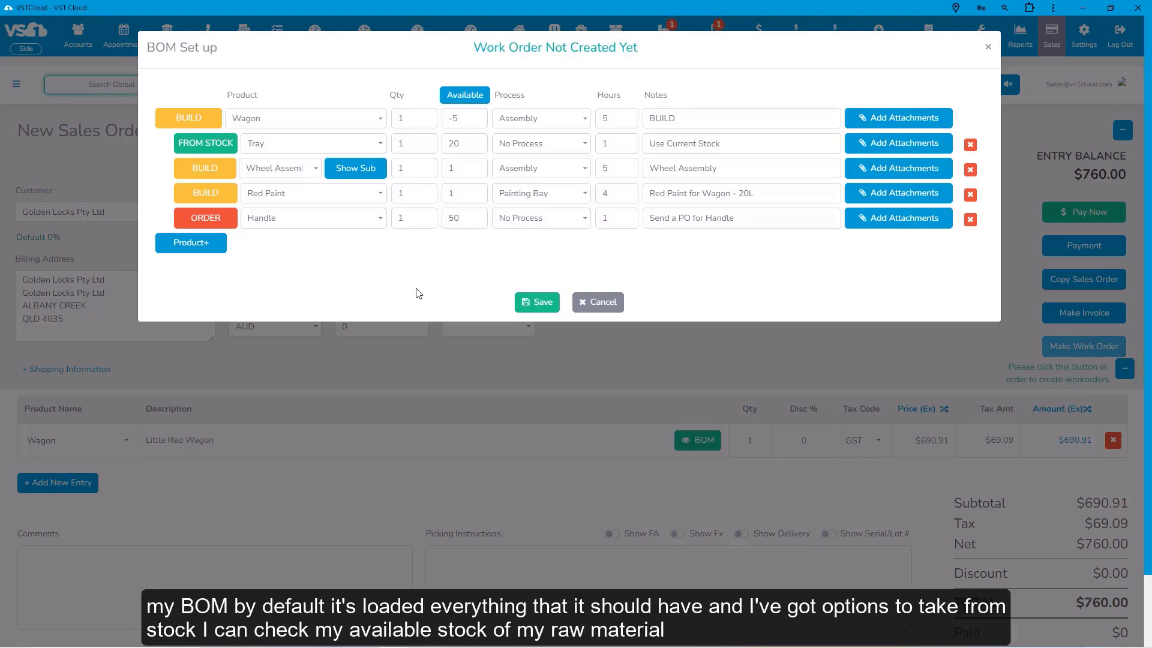
- Expand the Wheel Assembly sub-parts, check the parts' available stock, and save the Wagon's BOM settings
left_click(356, 168)
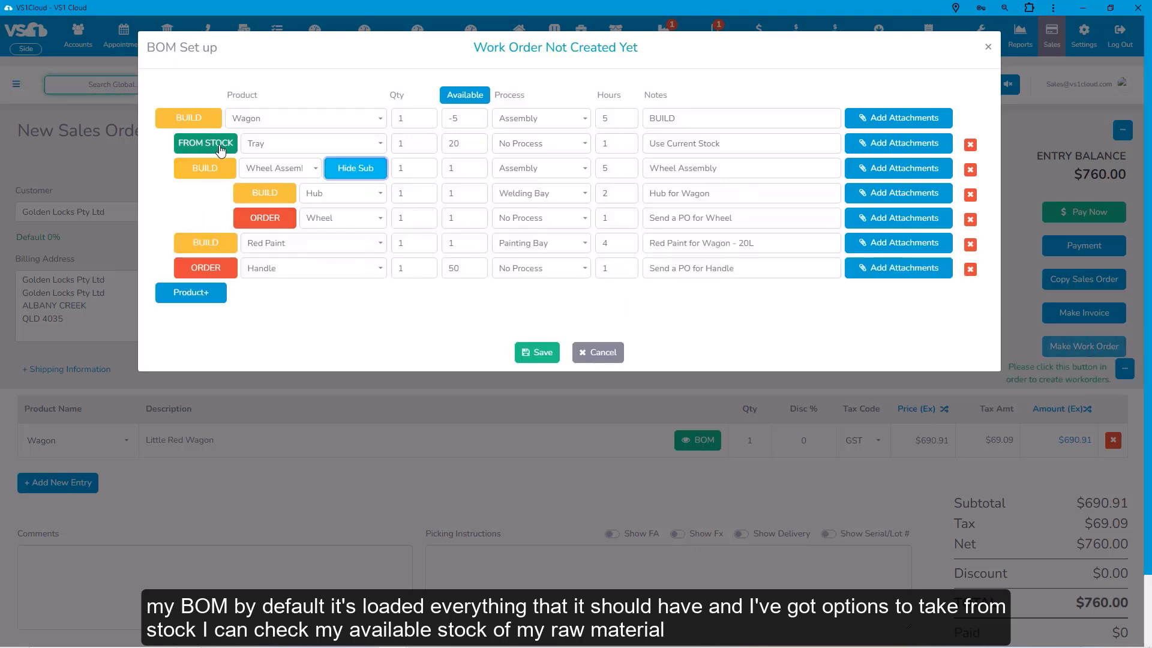
left_click(467, 97)
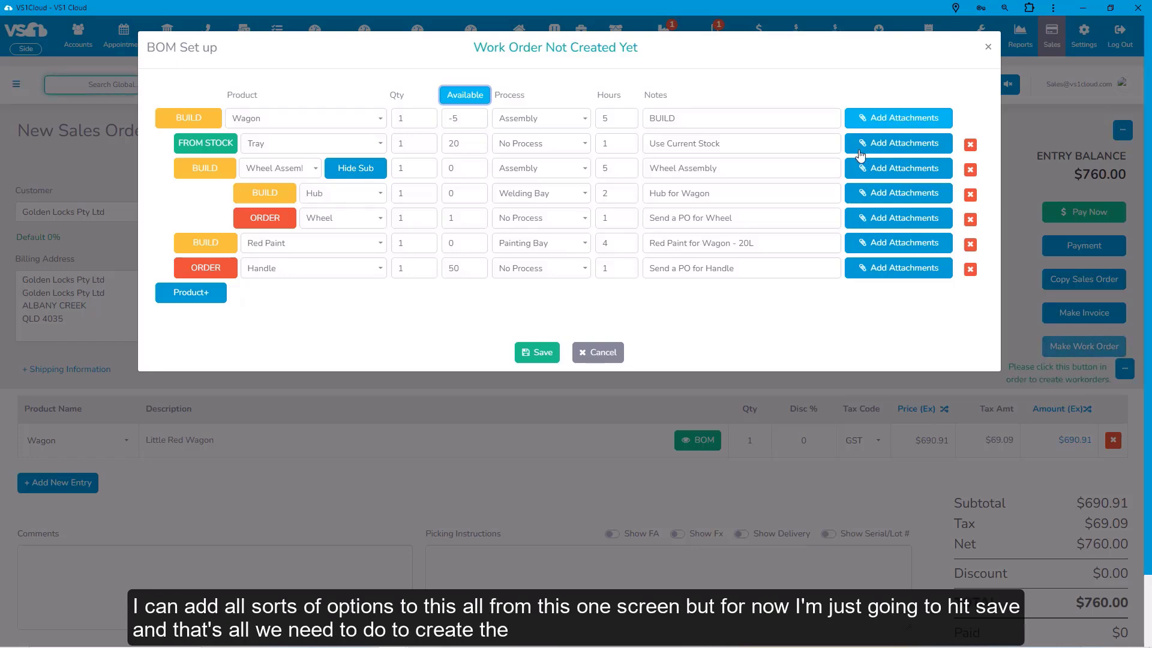
left_click(544, 357)
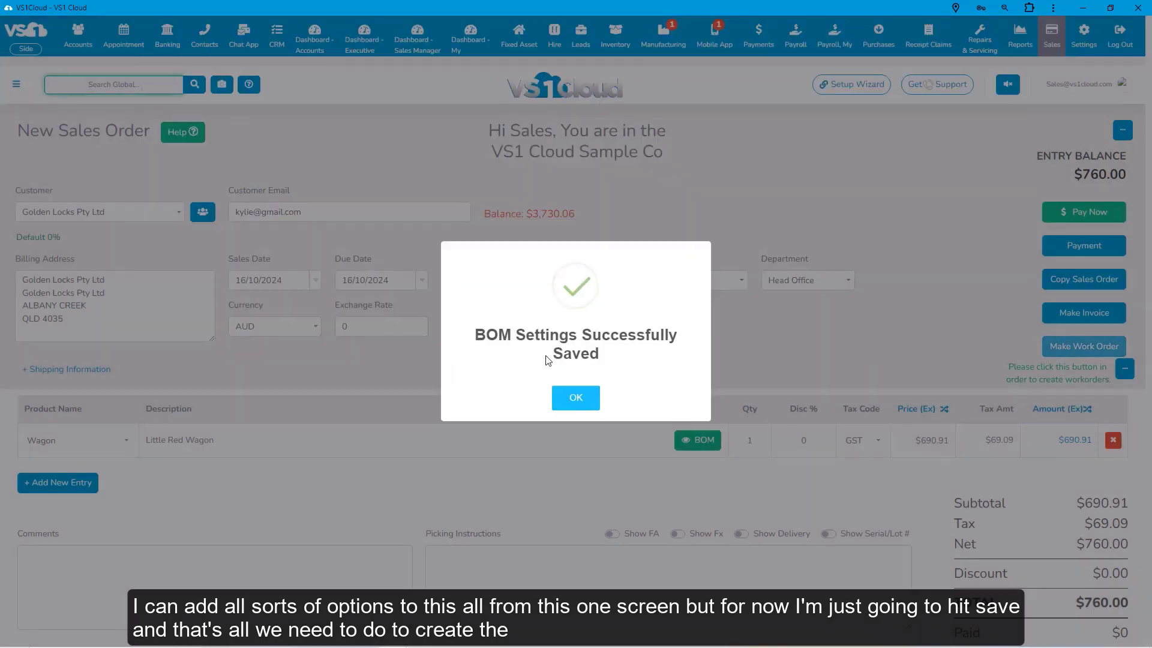
left_click(573, 399)
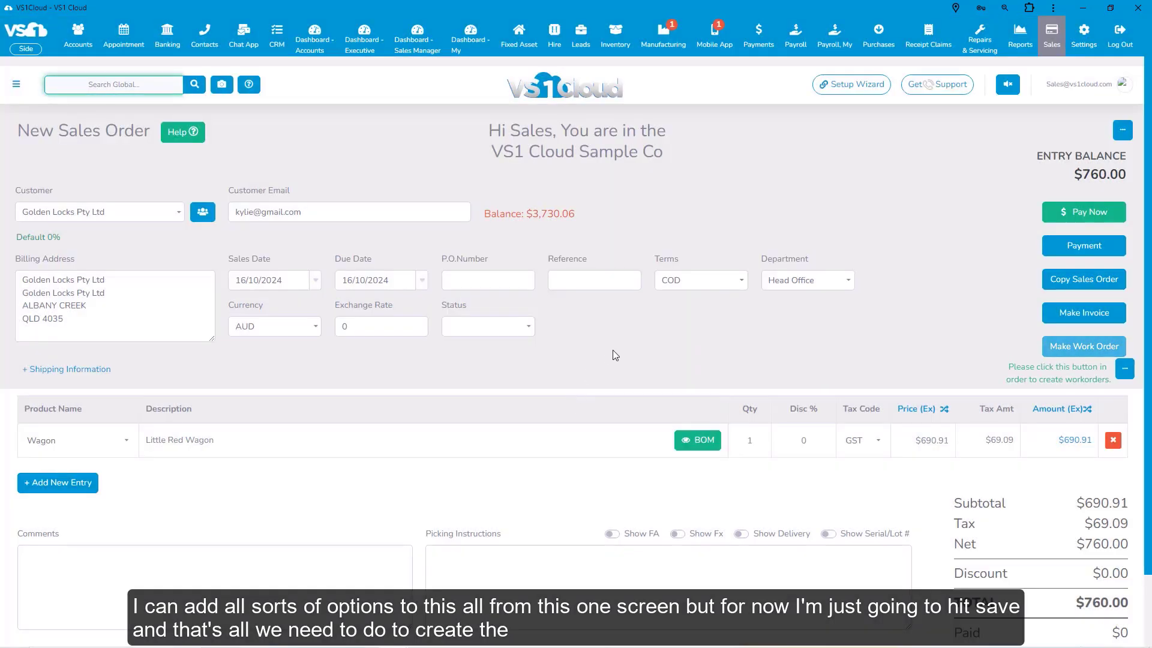
- Save the sales order and enter the approval password to override the customer's credit settings
scroll(610, 349, "down", 2)
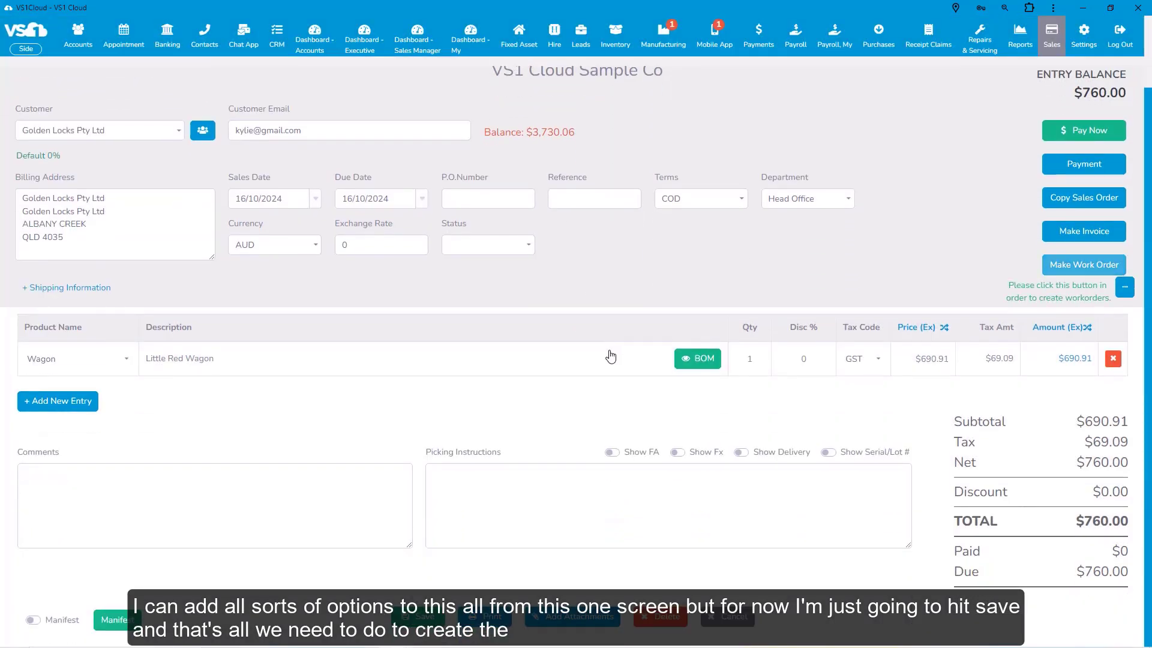
scroll(611, 357, "up", 2)
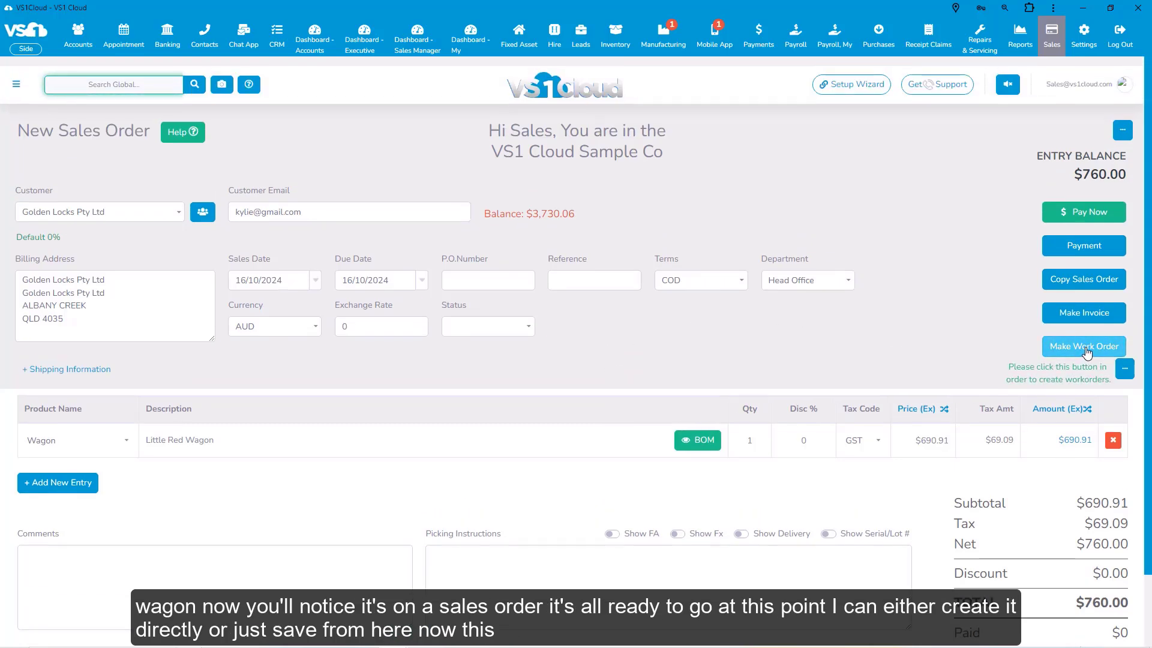
scroll(654, 501, "down", 2)
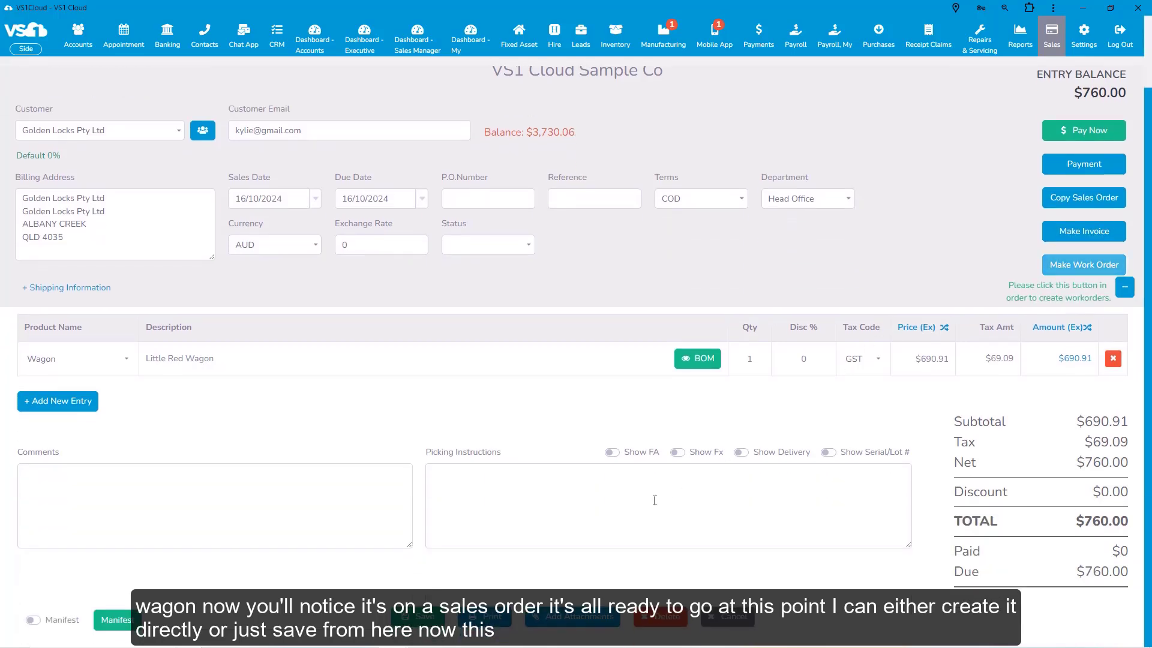
left_click(424, 615)
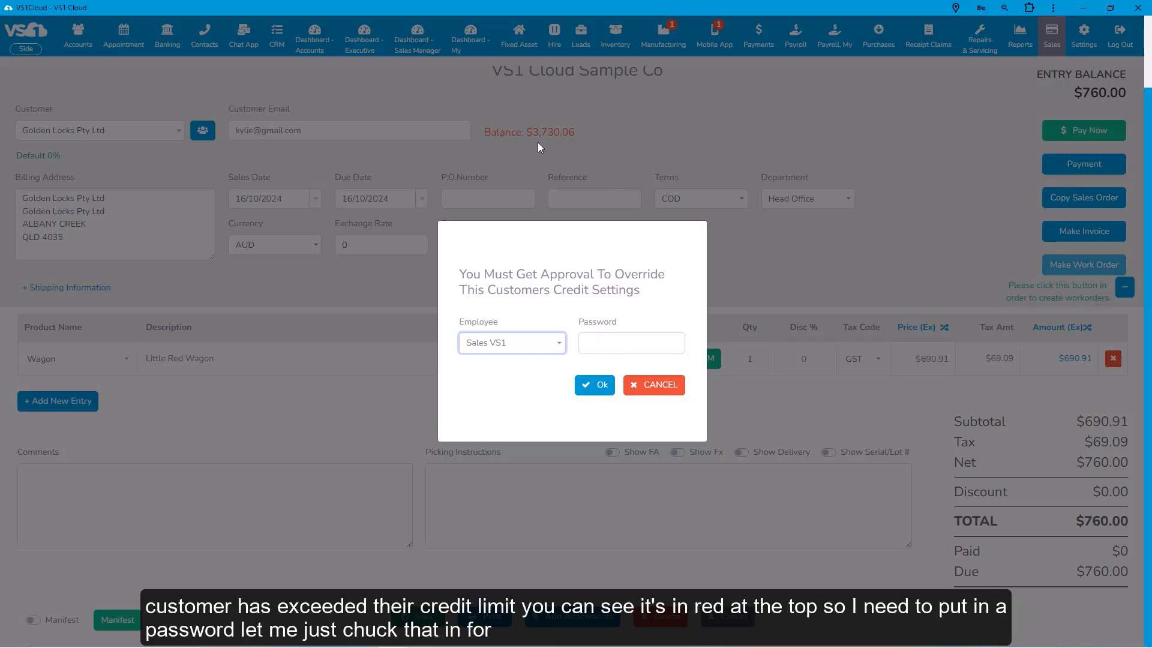
left_click(595, 345)
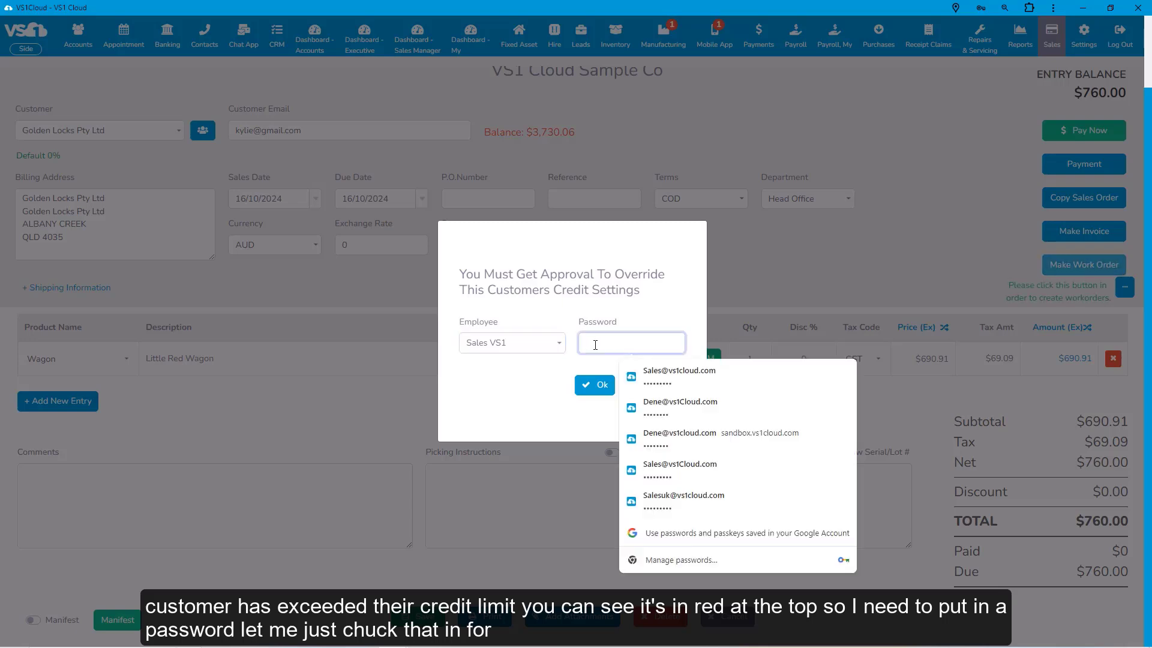
type("••")
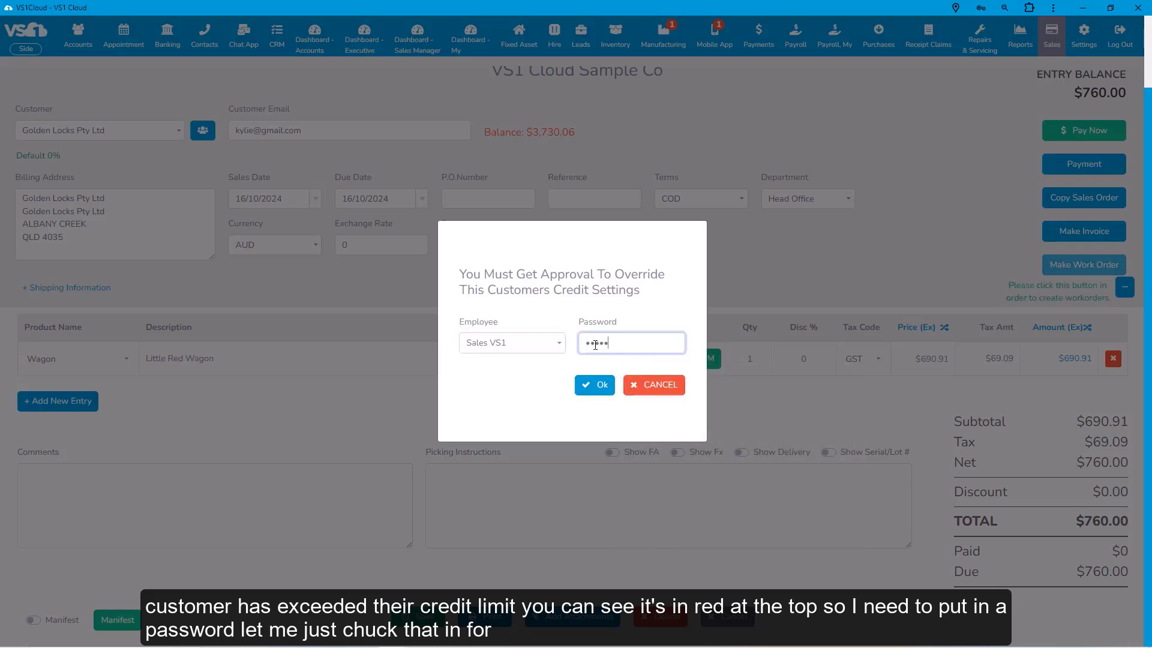
left_click(596, 386)
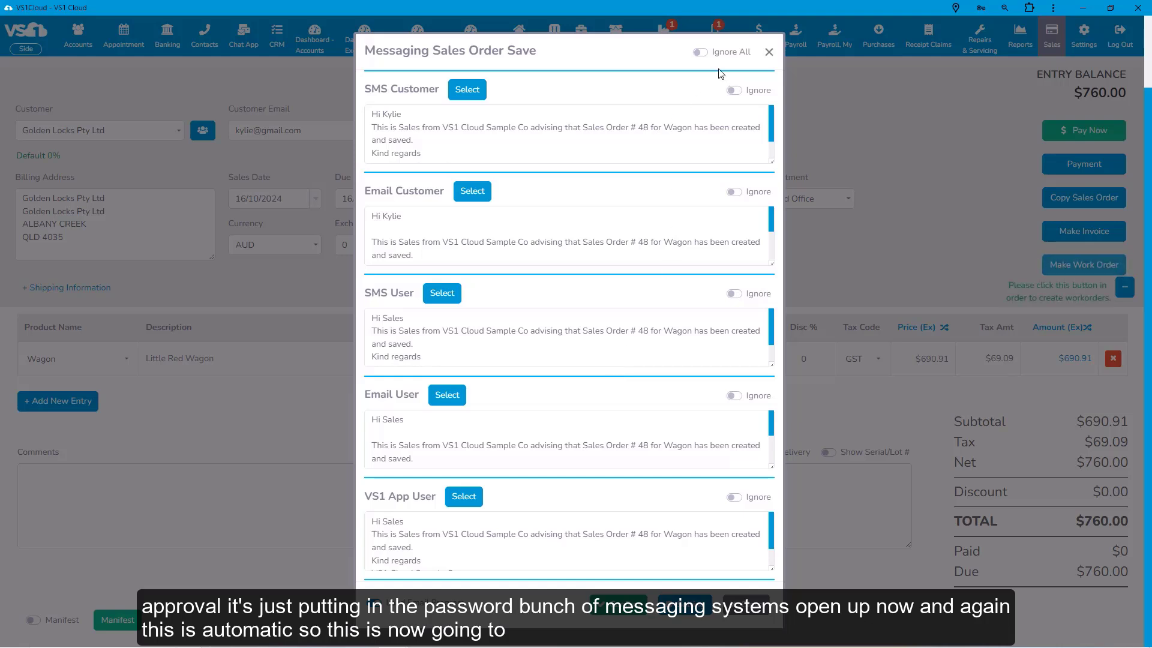
- Ignore all sales order save messages except the VS1 App User message and confirm the messaging
left_click(700, 53)
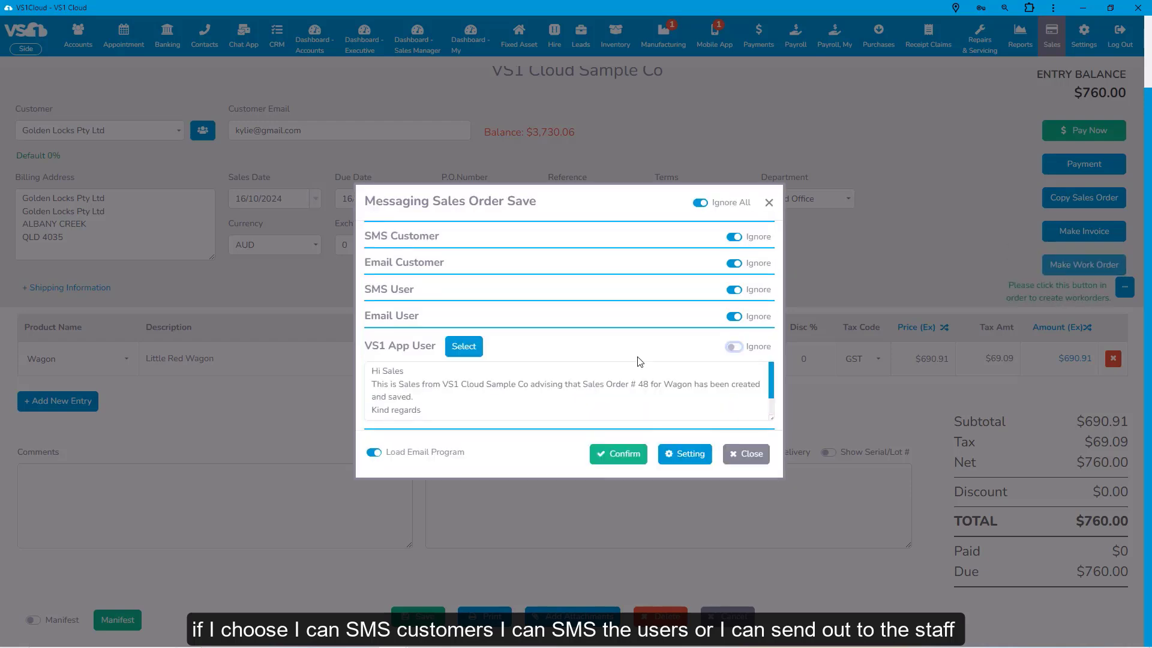
left_click(624, 455)
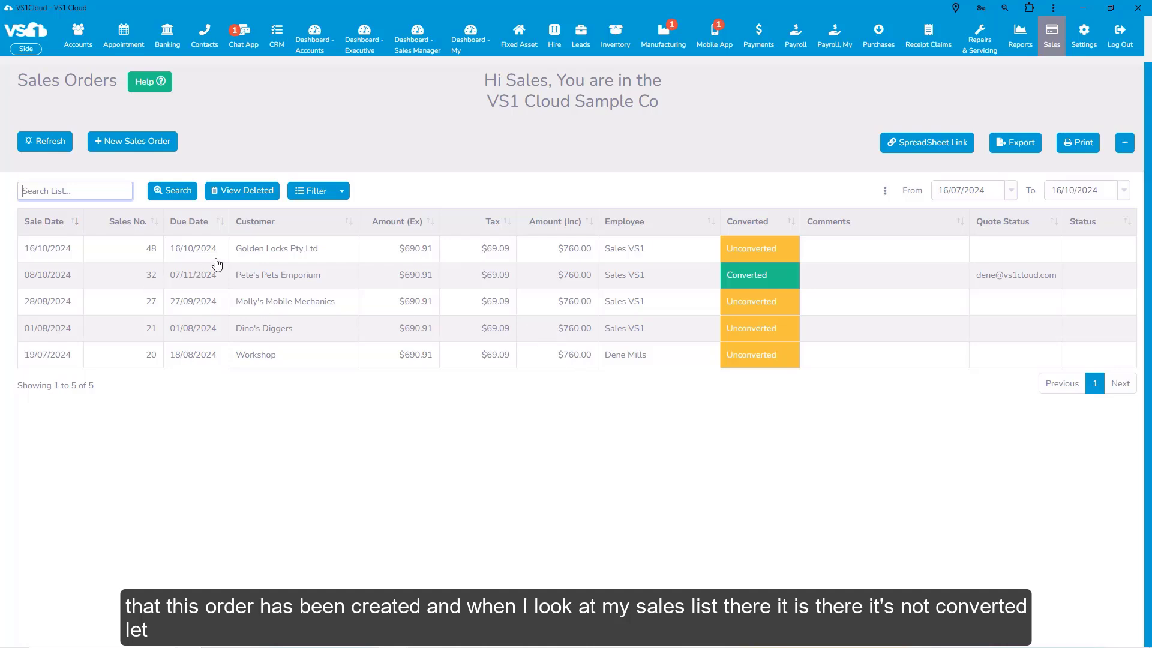
- Reopen the new Golden Locks Pty Ltd sales order, make its work orders and continue to the created list
left_click(288, 257)
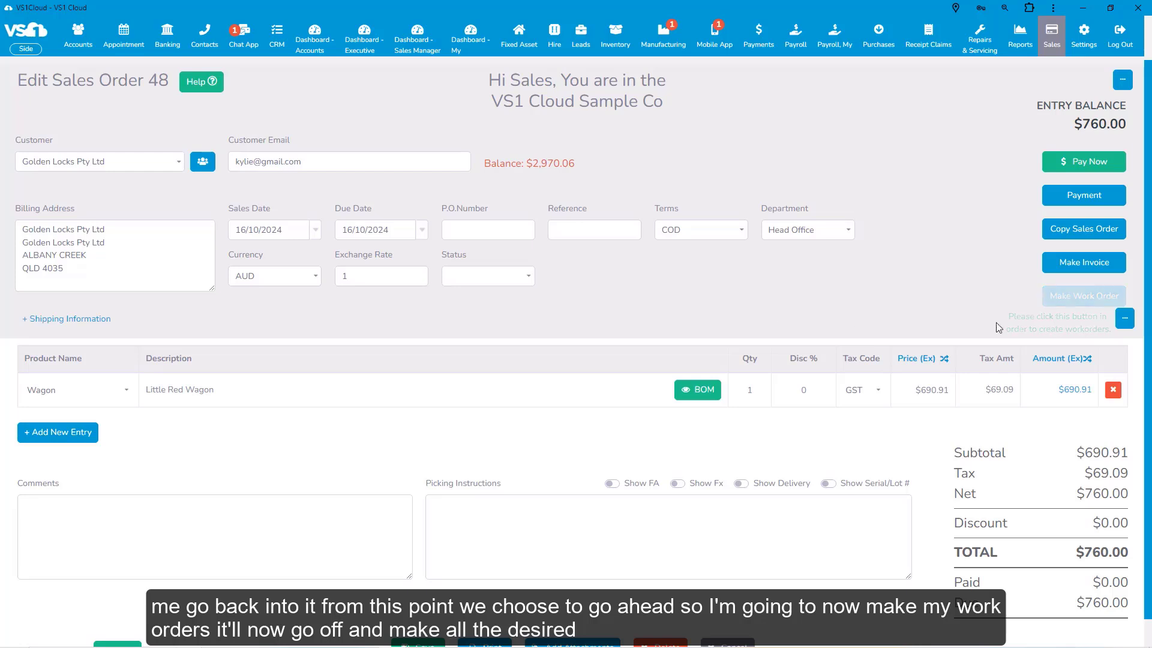
left_click(1092, 297)
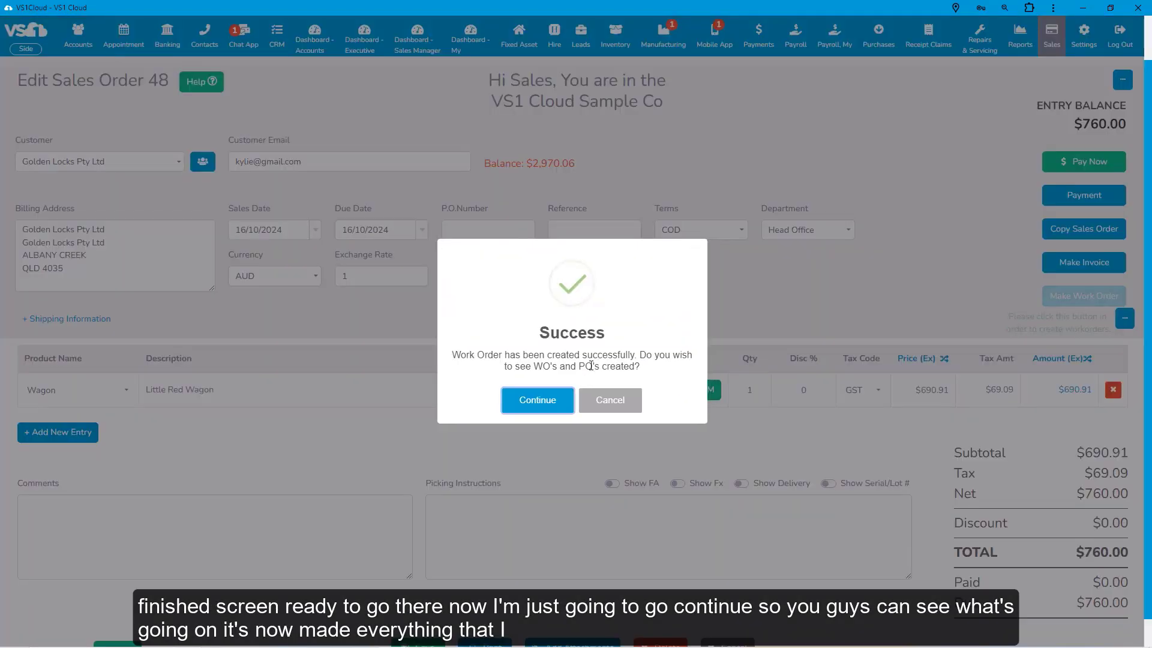
left_click(539, 401)
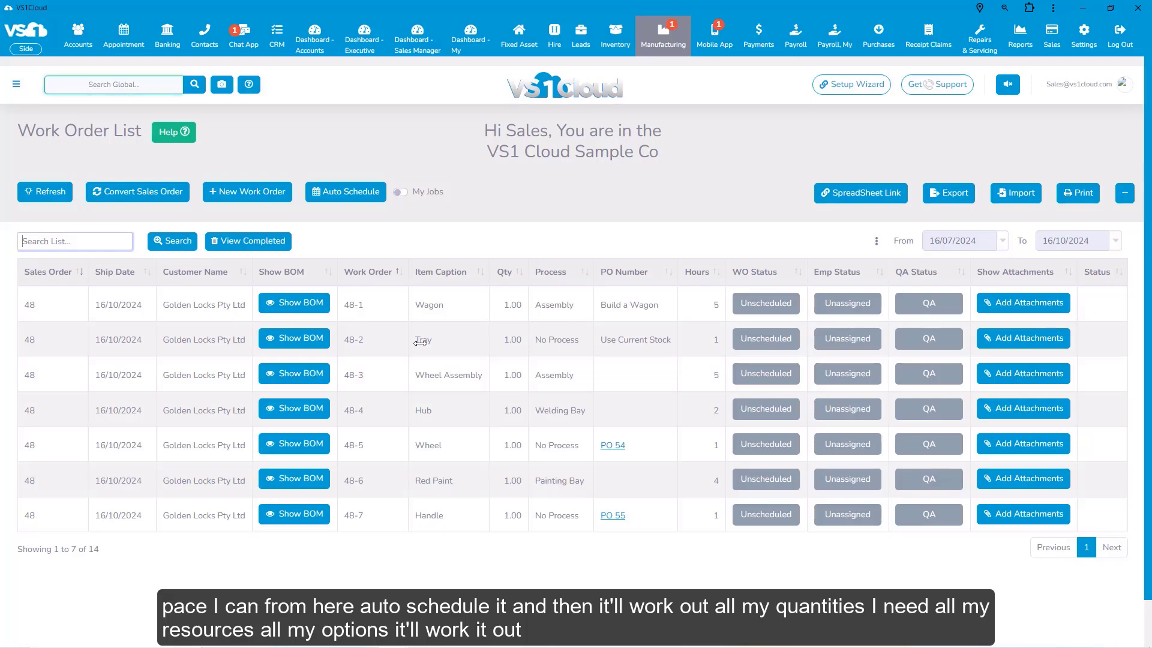
- Schedule the Wagon work orders in the planner from Thursday 17/10 at 8am and apply the schedule
left_click(772, 309)
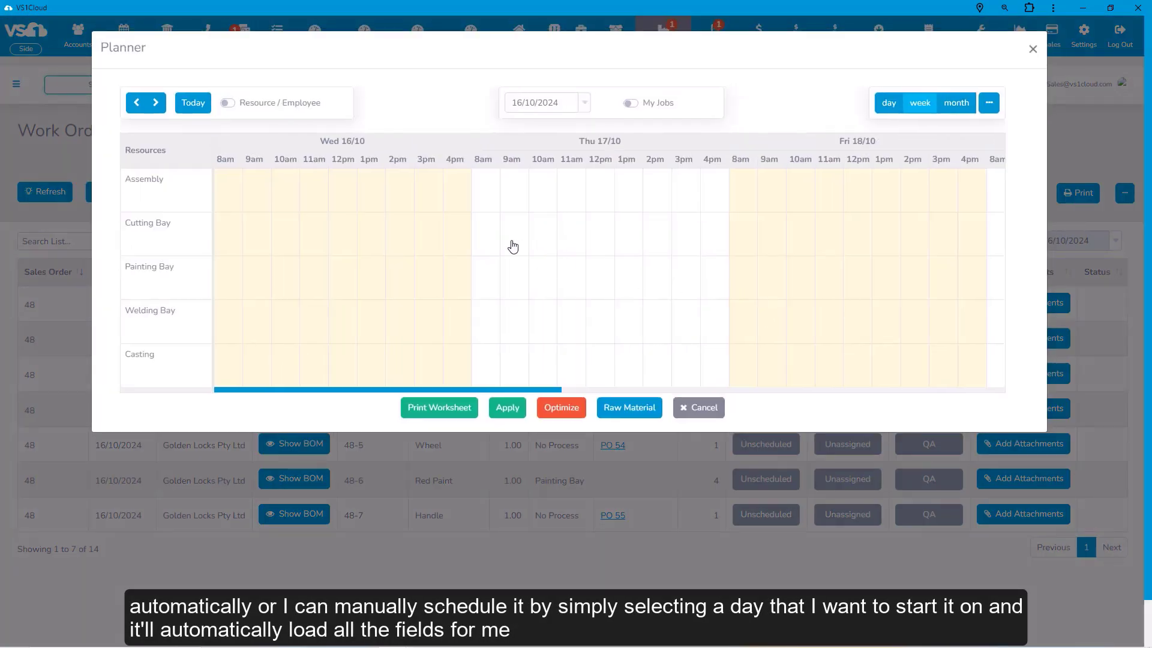
left_click(490, 197)
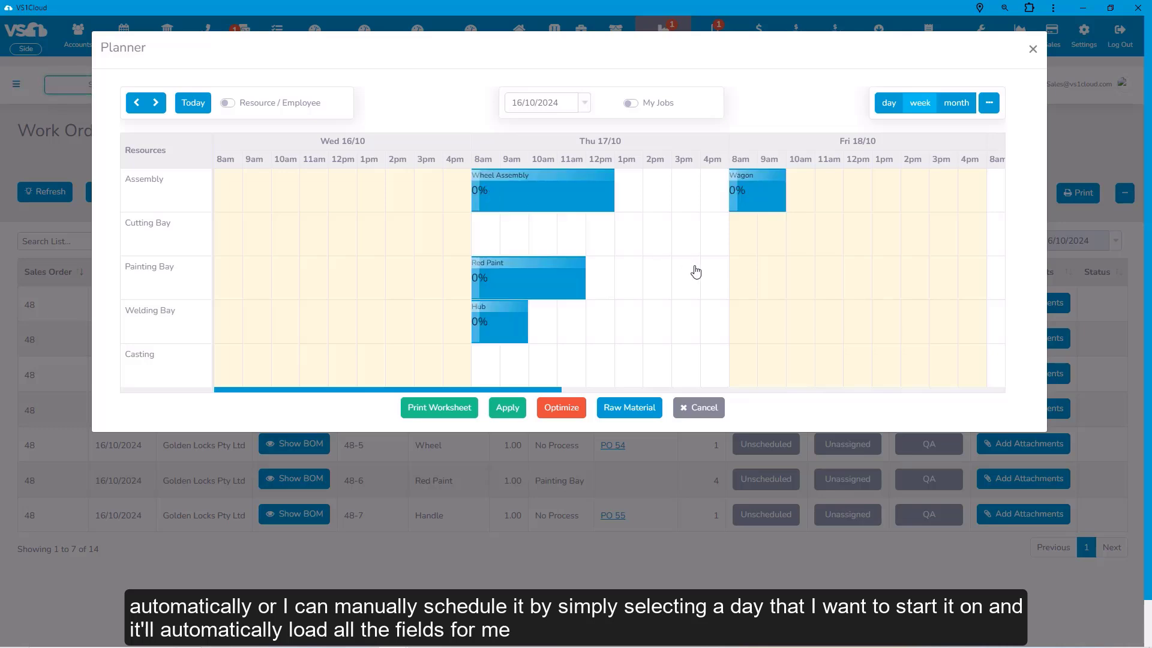
left_click(507, 407)
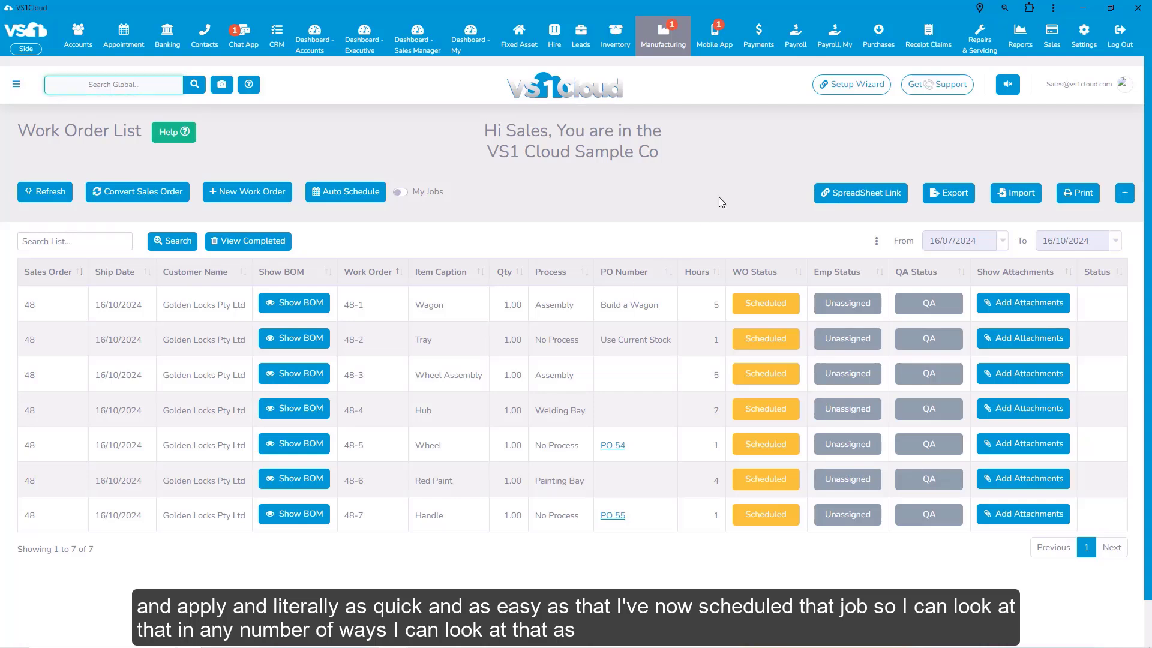
- Open the production planner, examine the details of the scheduled Wheel Assembly job, and close the planner
mouse_move(666, 54)
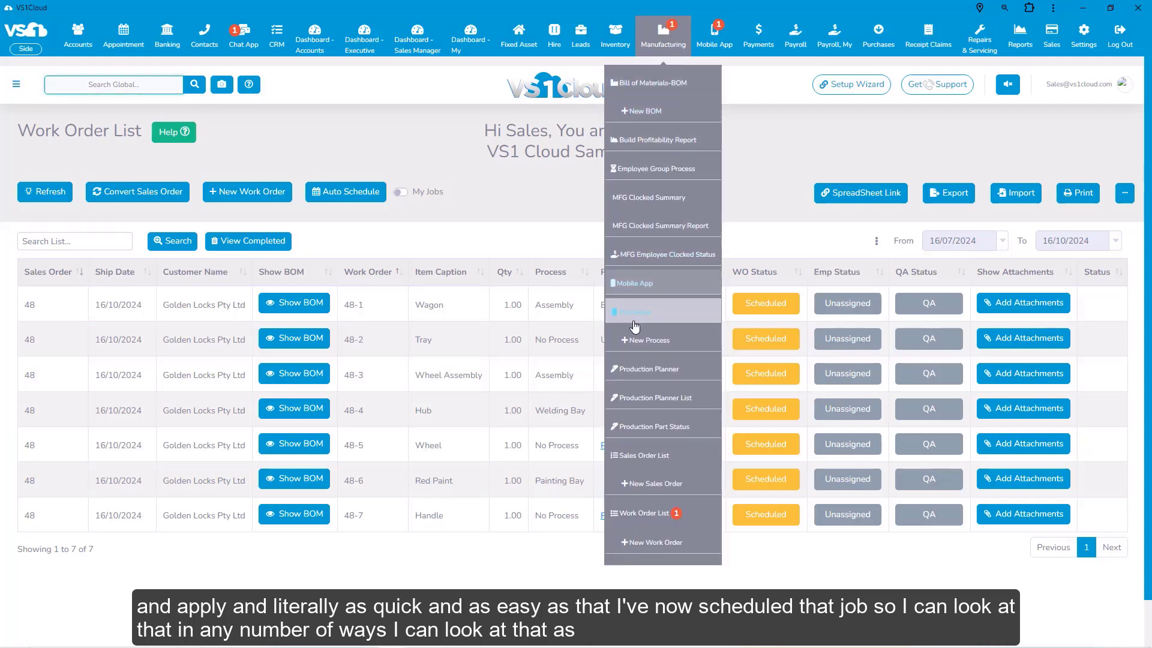
left_click(647, 369)
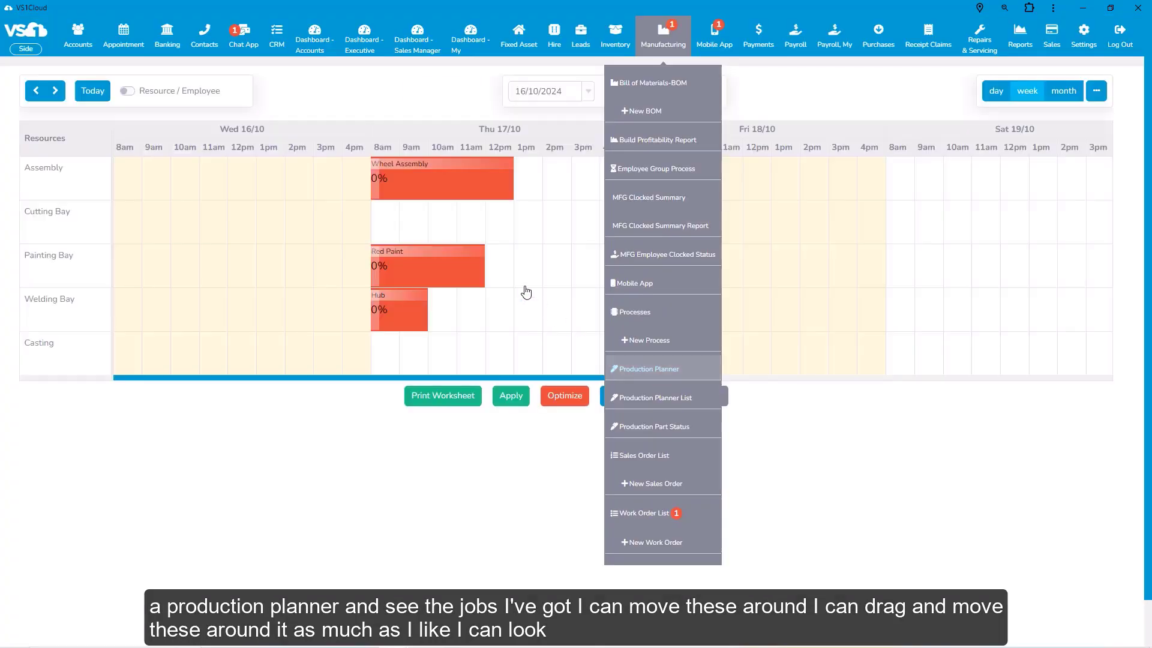
left_click(481, 476)
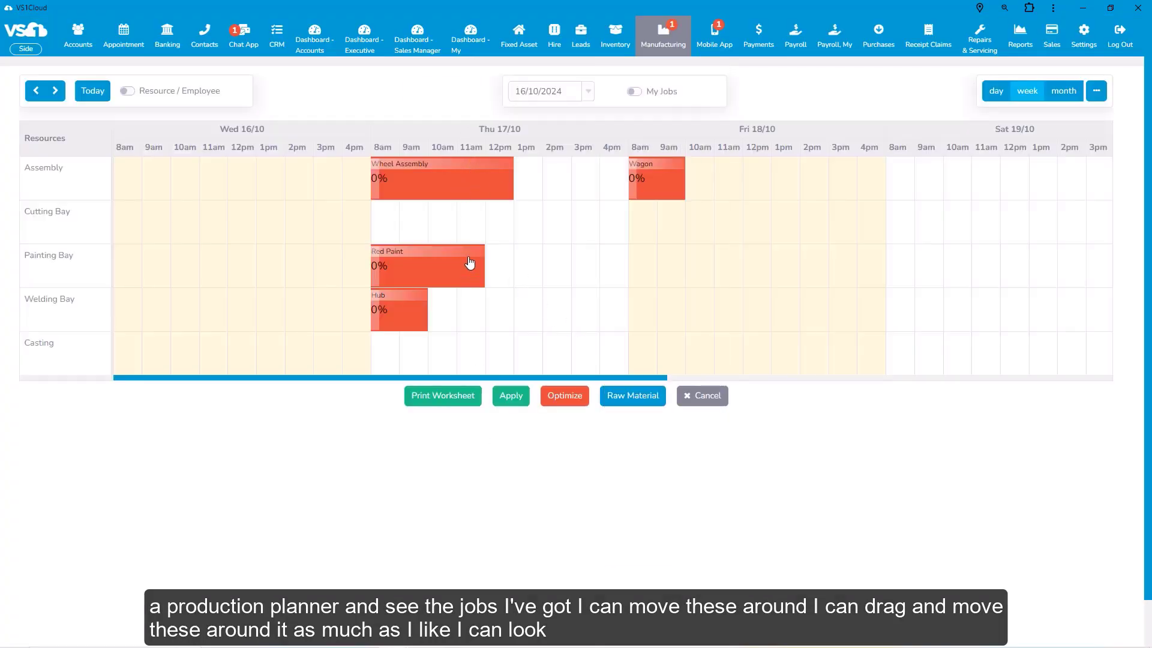
mouse_move(462, 181)
left_mouse_down()
mouse_move(478, 178)
mouse_move(459, 178)
left_mouse_up()
left_click(458, 178)
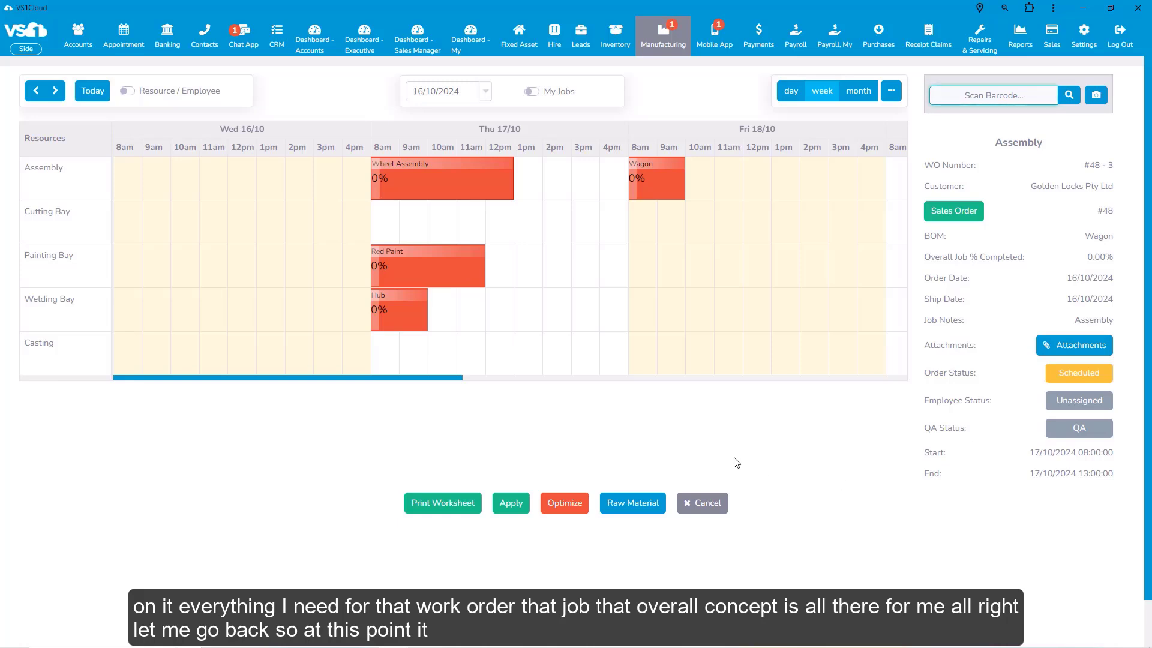
left_click(717, 505)
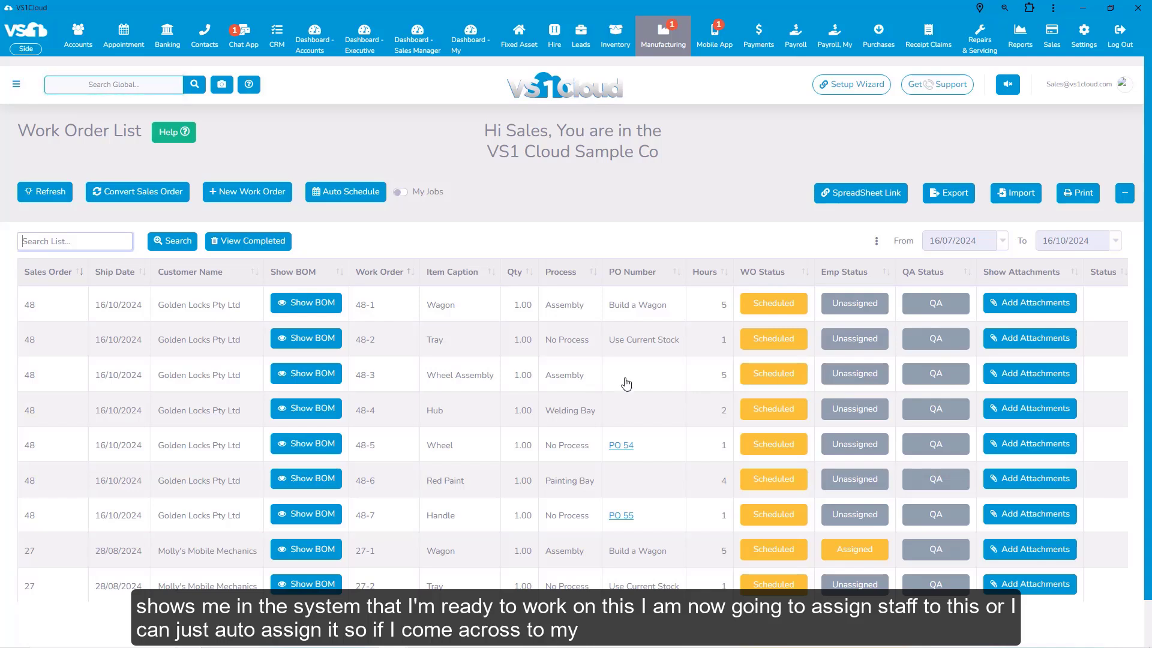
- Open Employee Group Process and select Welding Bay work order 48-4 for employee Sales VS1
mouse_move(665, 45)
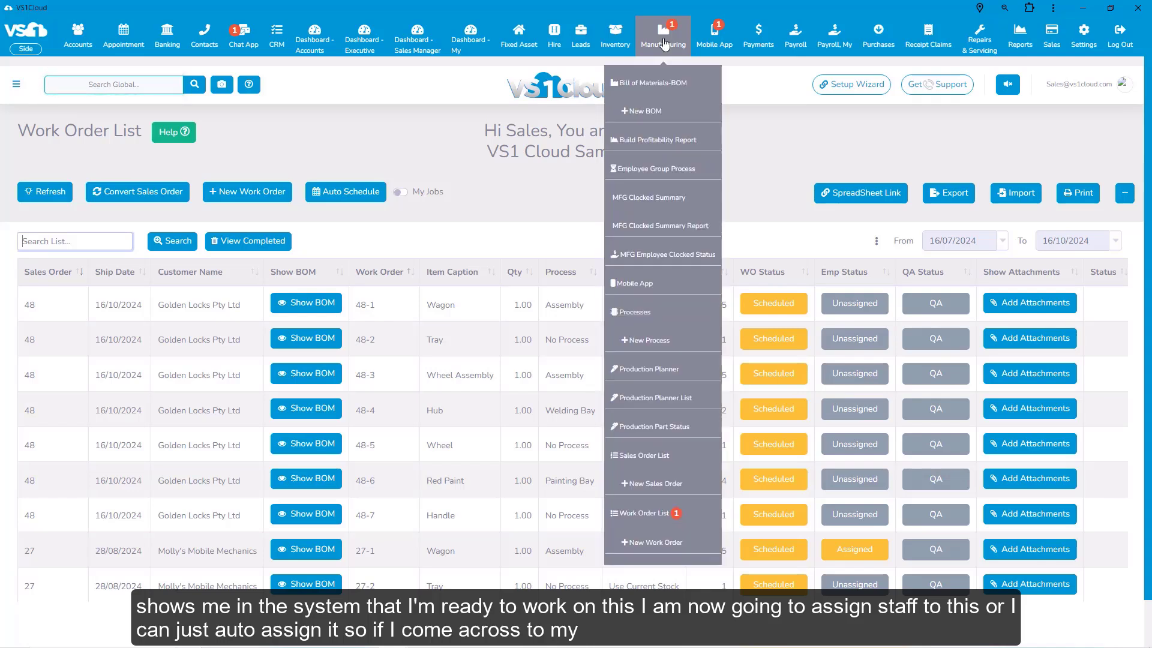
left_click(670, 174)
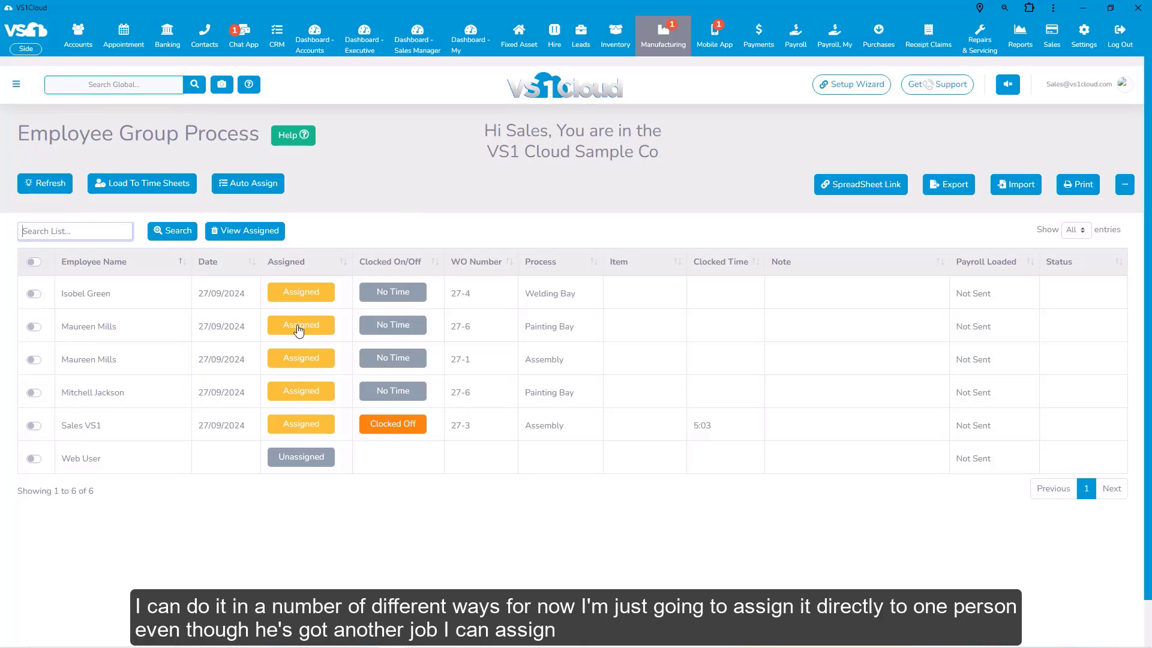
left_click(308, 427)
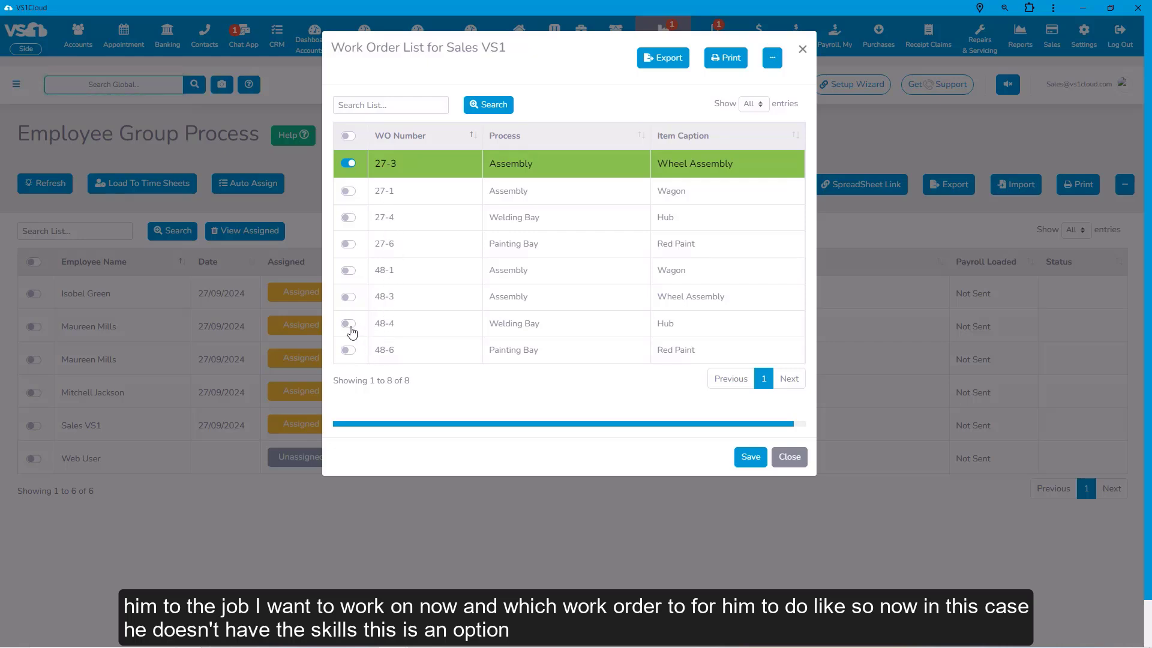
left_click(349, 324)
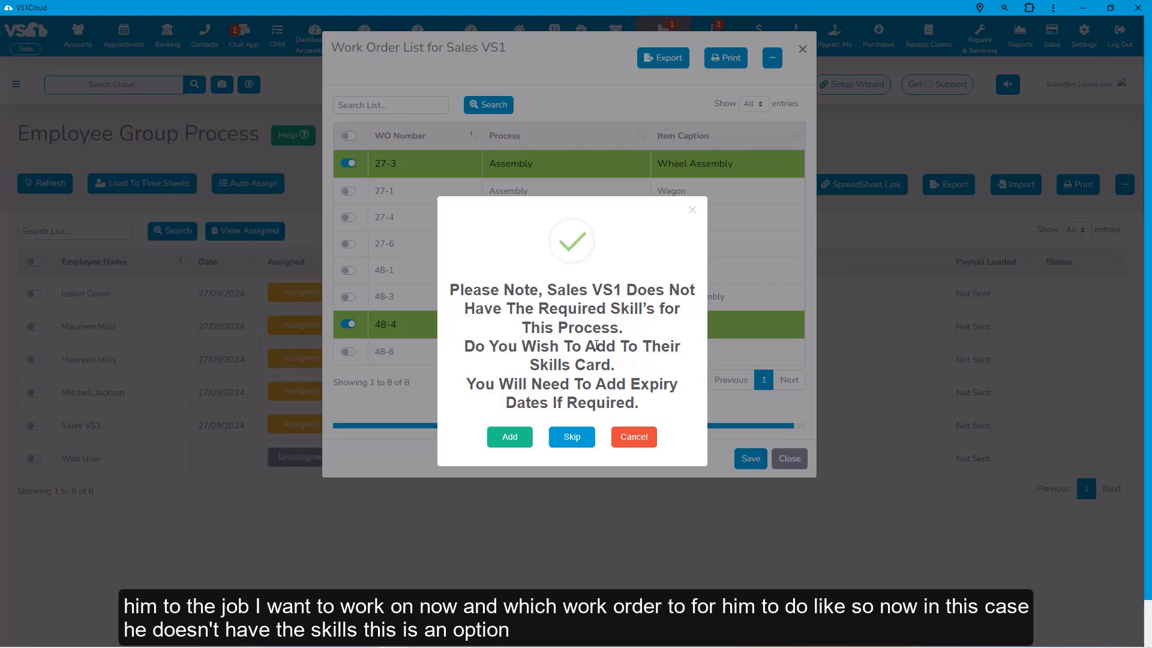
- Add the Welding Bay skill to the employee at Beginner level, valid 16/10/2024 to 16/10/2025, and save the work order assignment
left_click(510, 437)
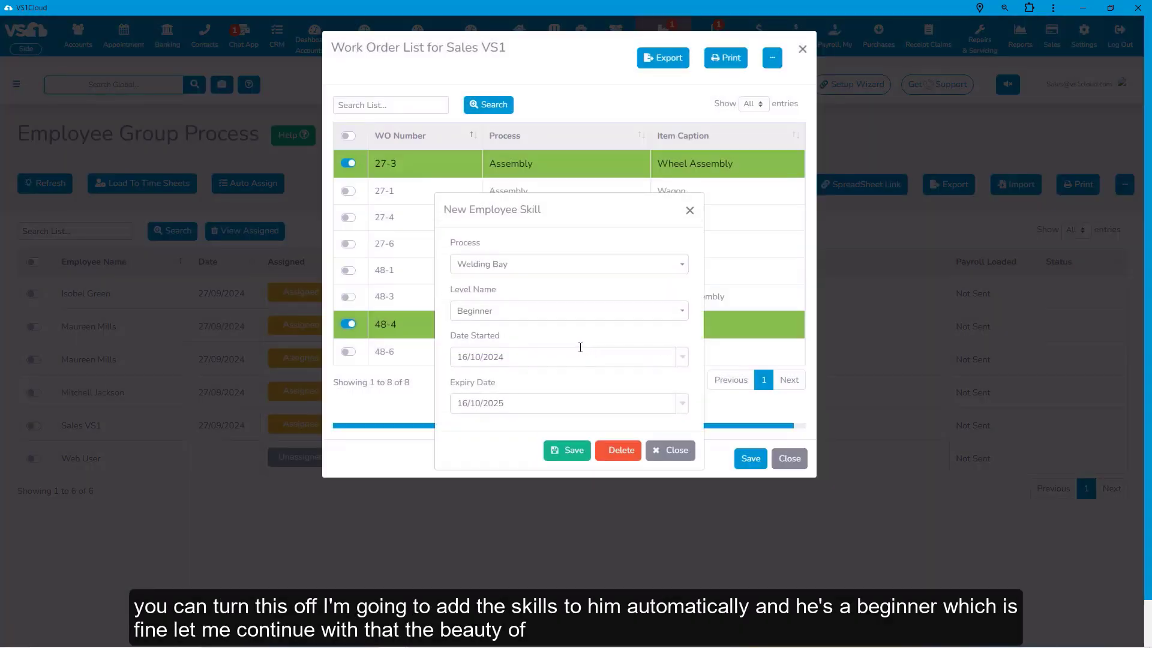
left_click(570, 453)
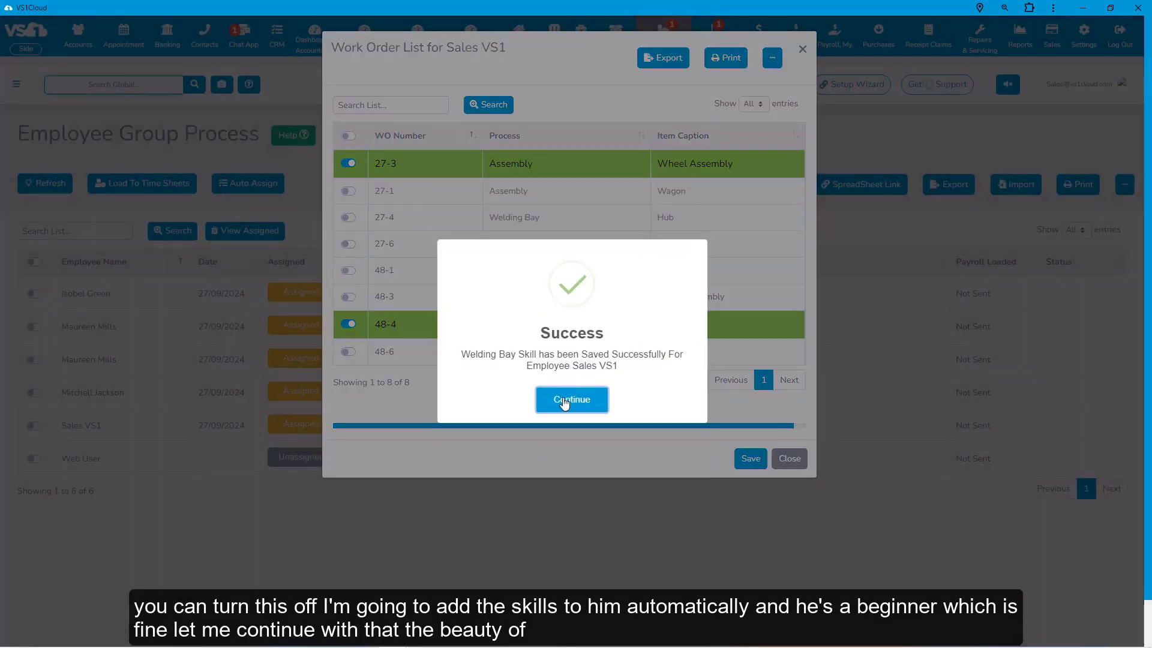
left_click(564, 402)
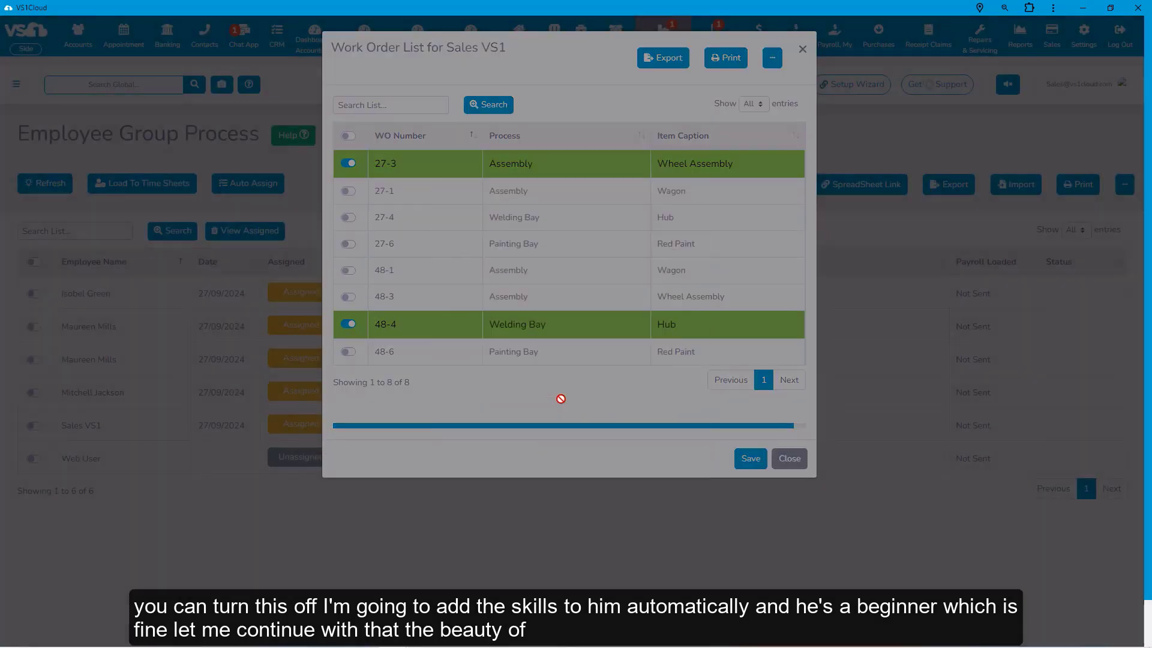
left_click(744, 458)
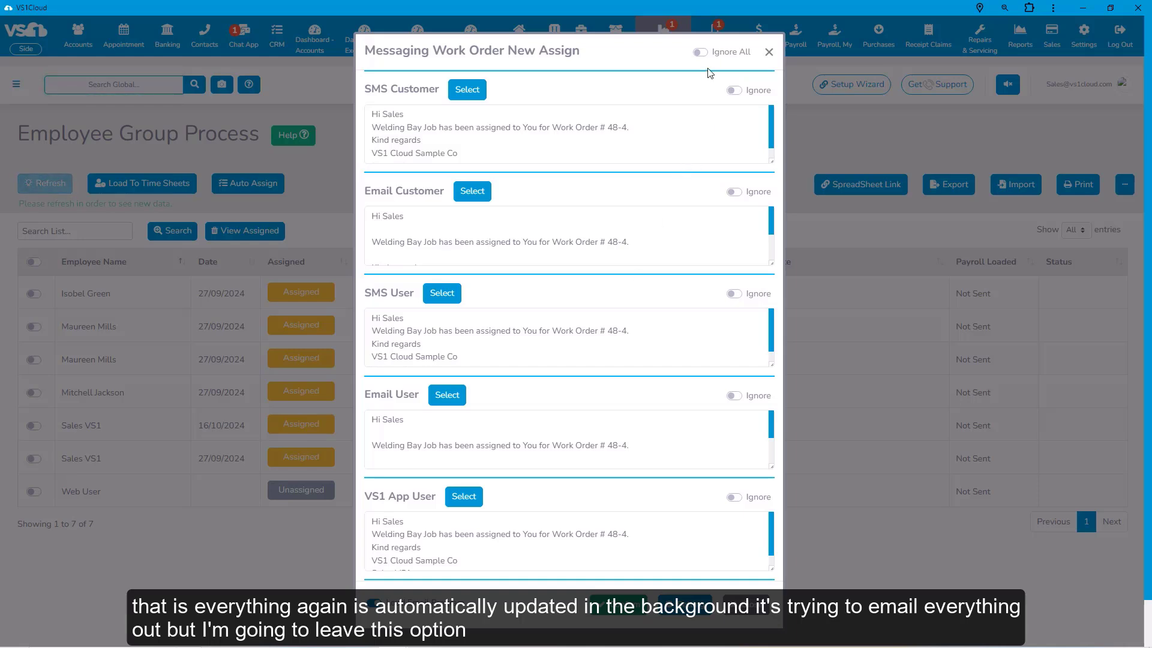
- Ignore all work order assignment messages except the VS1 App User message and confirm the messaging
left_click(699, 52)
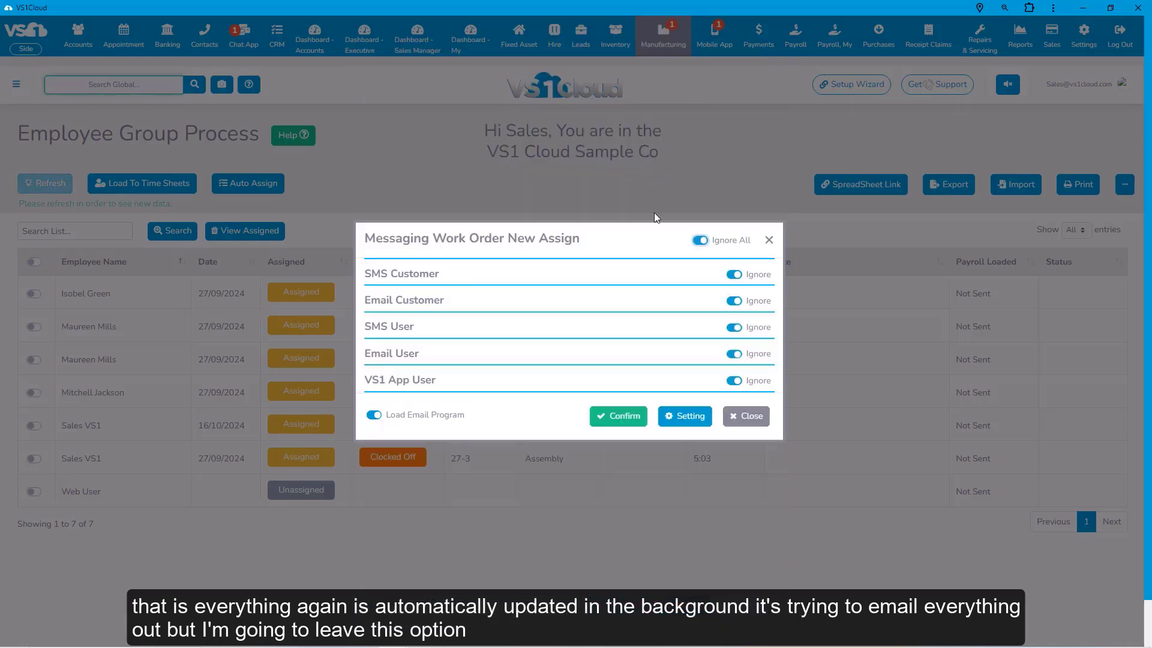
left_click(736, 380)
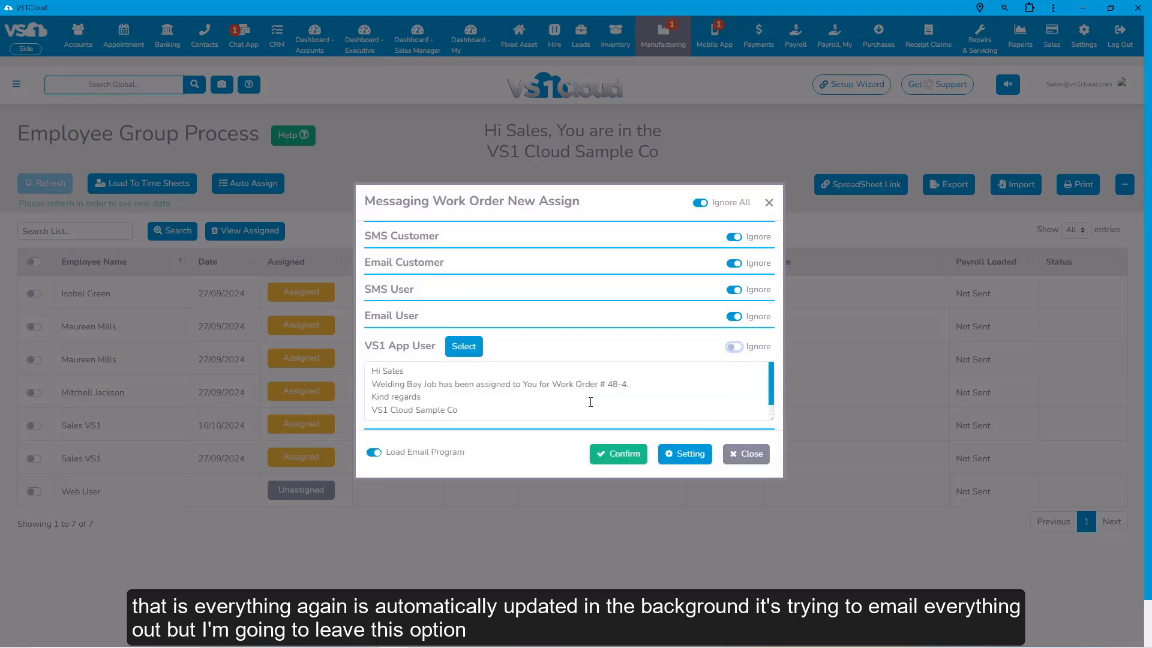
left_click(618, 458)
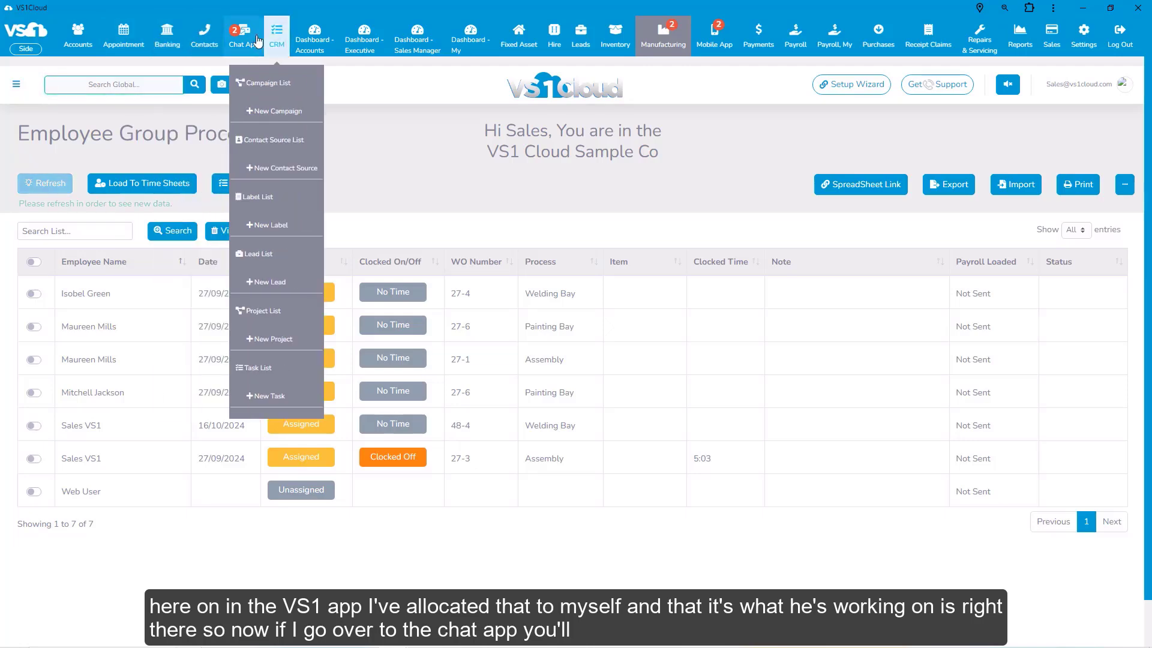
- Read the job notifications in the Sales VS1 conversation of the chat app
left_click(250, 41)
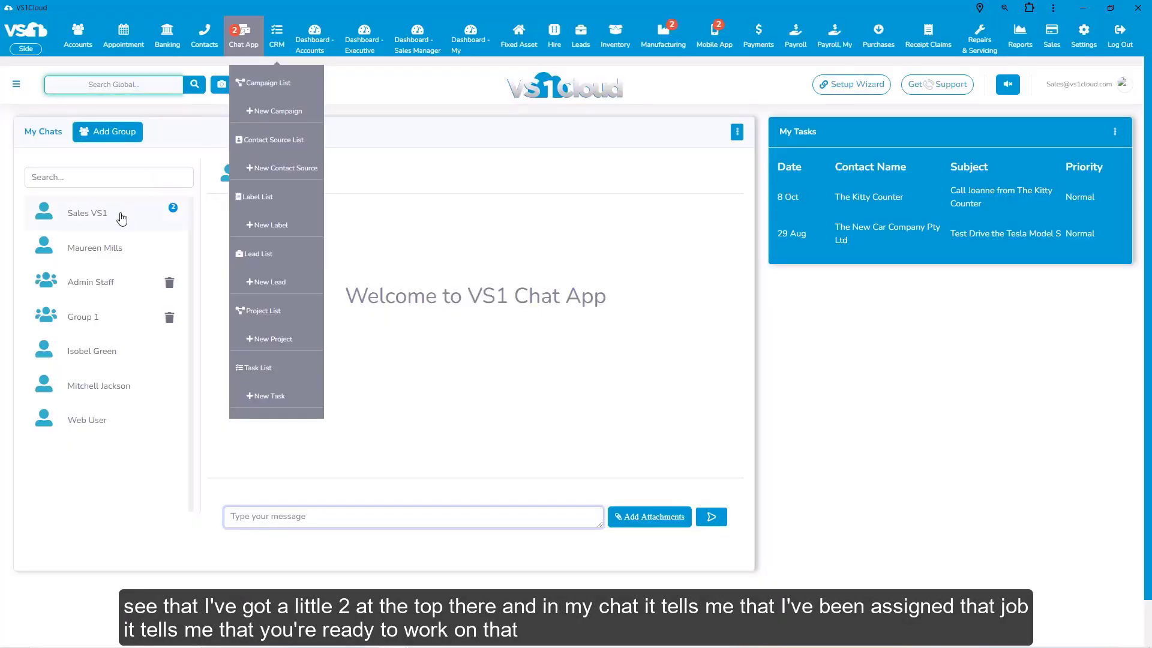
left_click(121, 216)
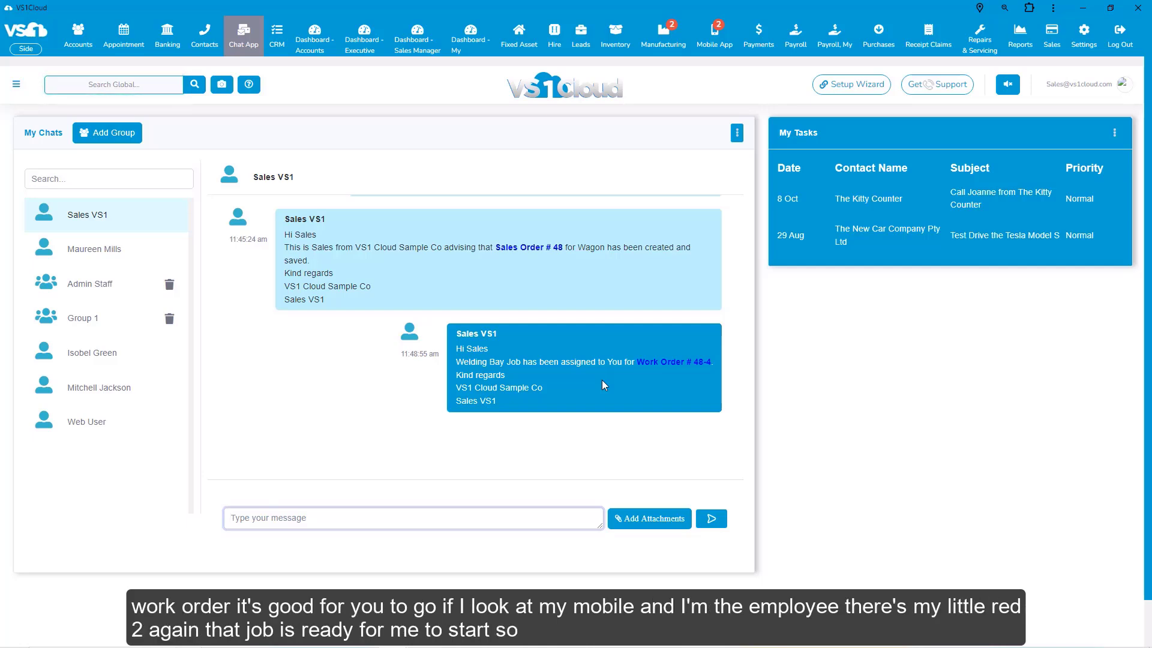
- Switch to the mobile app and start the Hub job for work order 48-4 under manufacturing clock-on
key("alt+Tab")
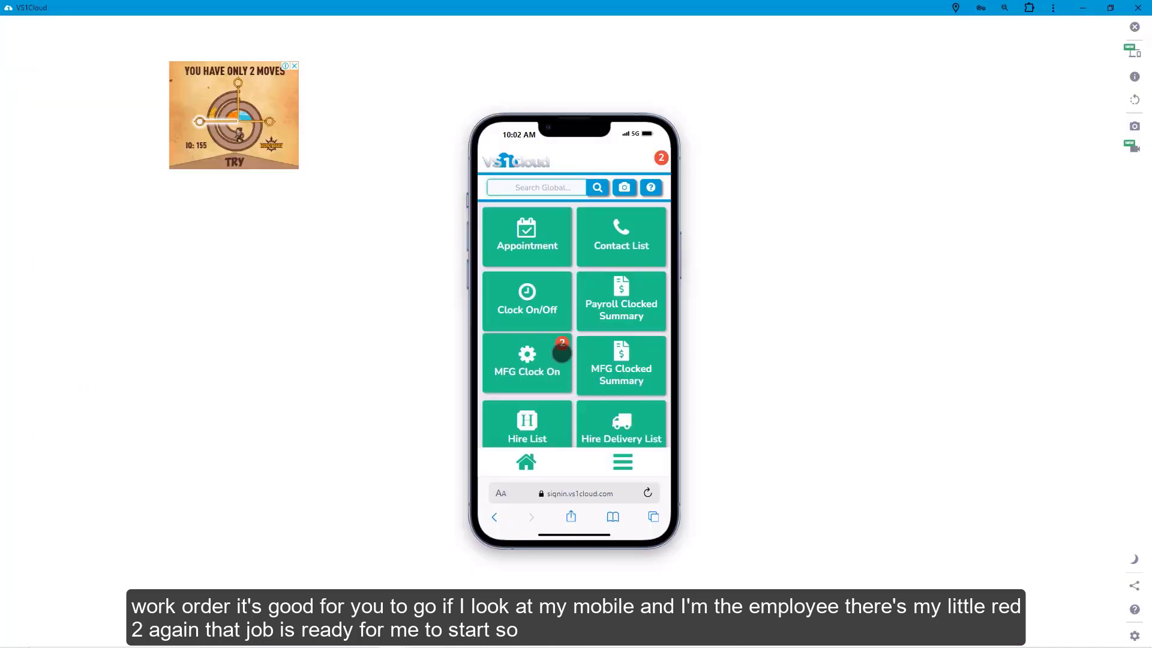
left_click(529, 357)
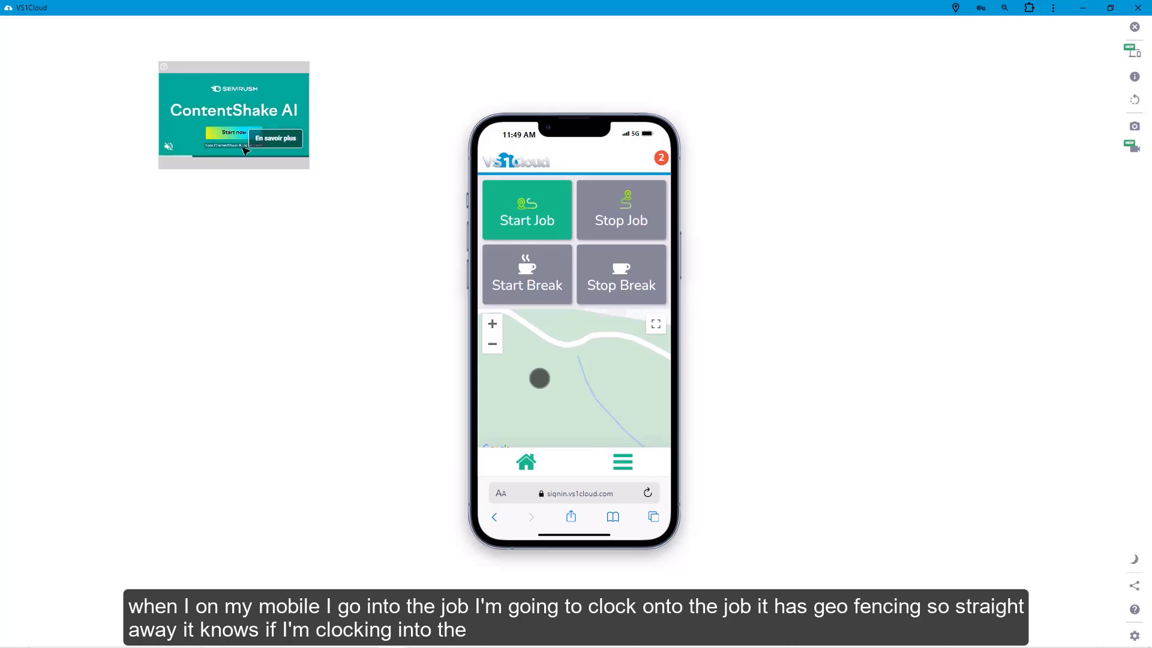
left_click(543, 215)
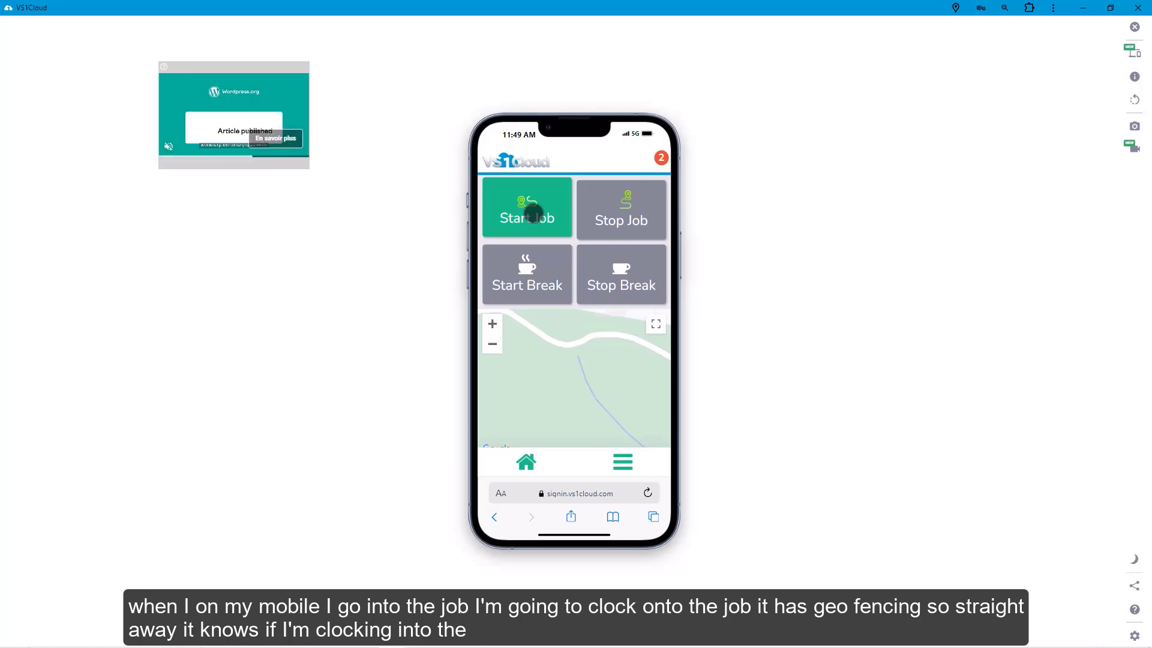
left_click(533, 214)
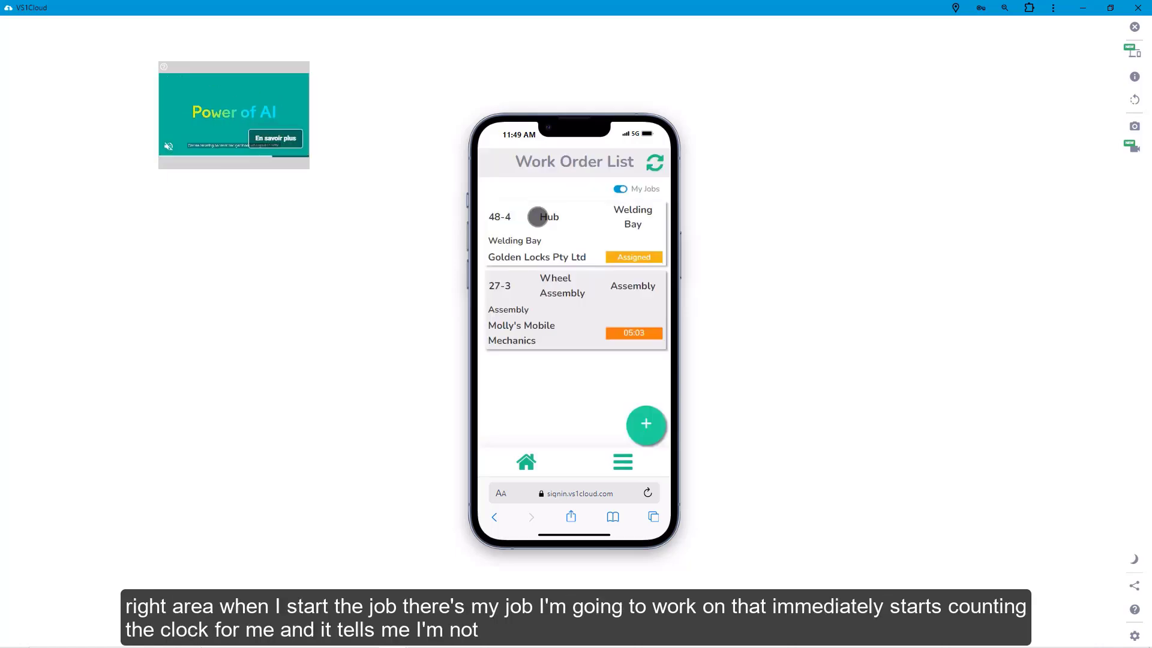
left_click(561, 236)
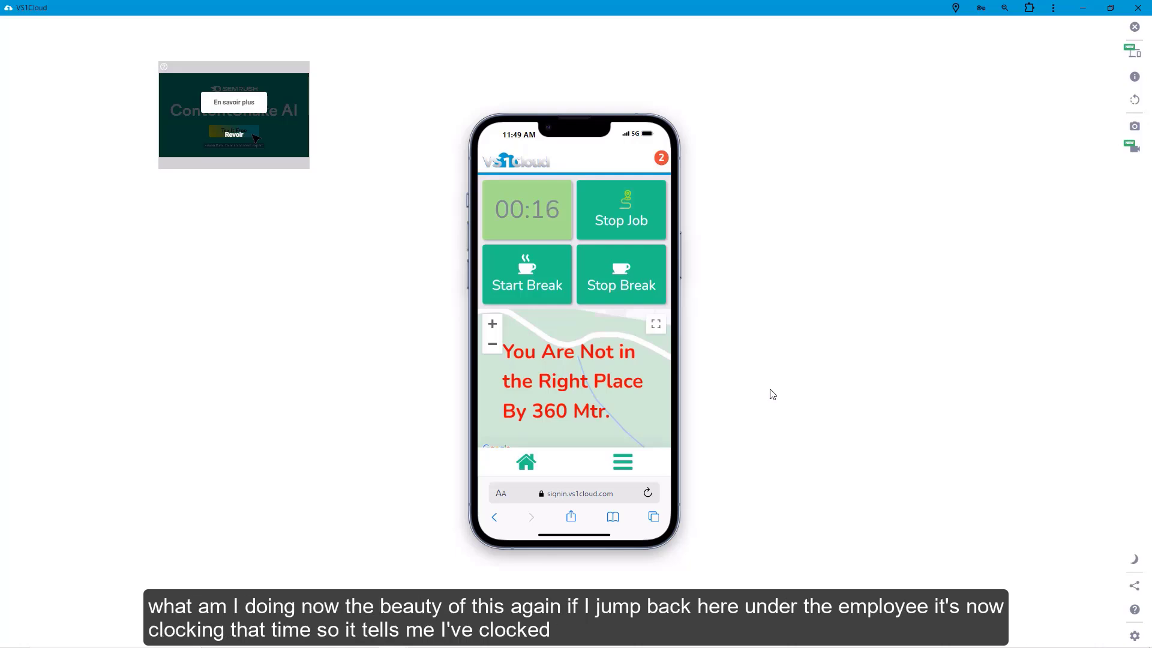
- Switch back to the desktop app and review the employee's clocked status and time for work order 48-4 in Employee Group Process
key("alt+Tab")
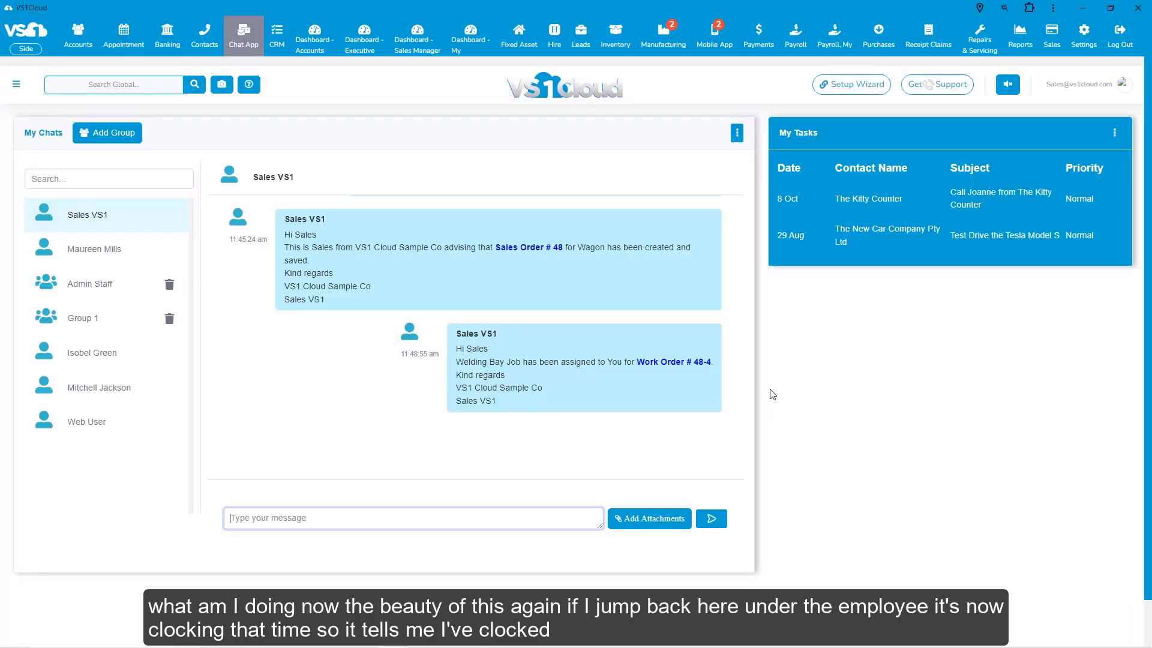
mouse_move(663, 36)
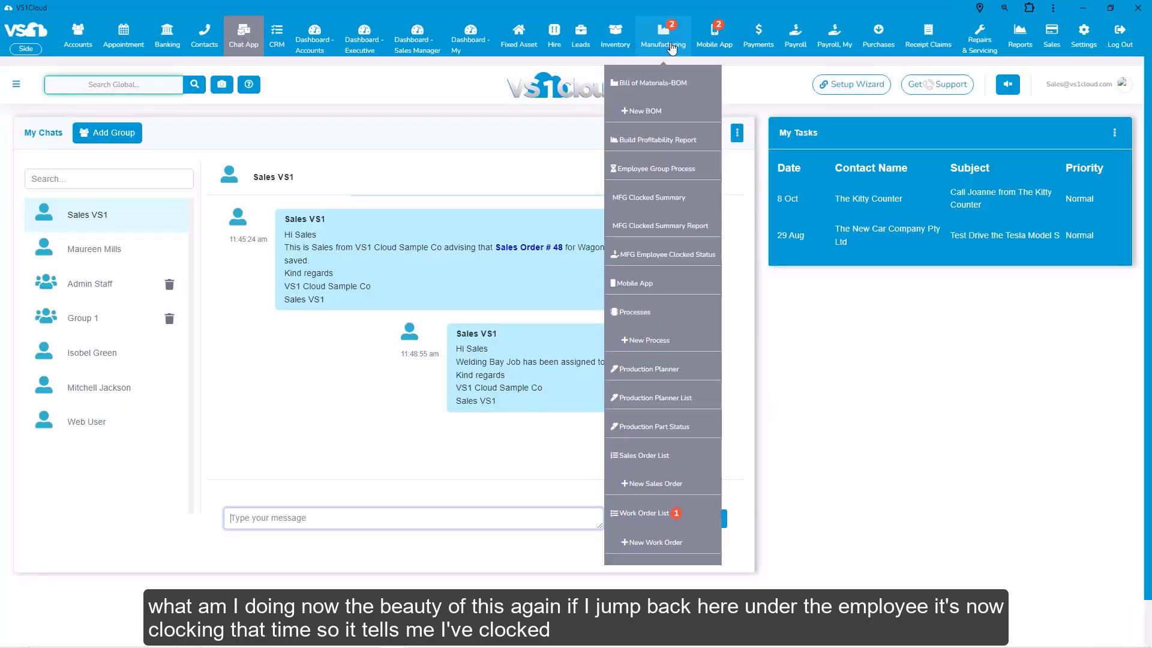
left_click(655, 171)
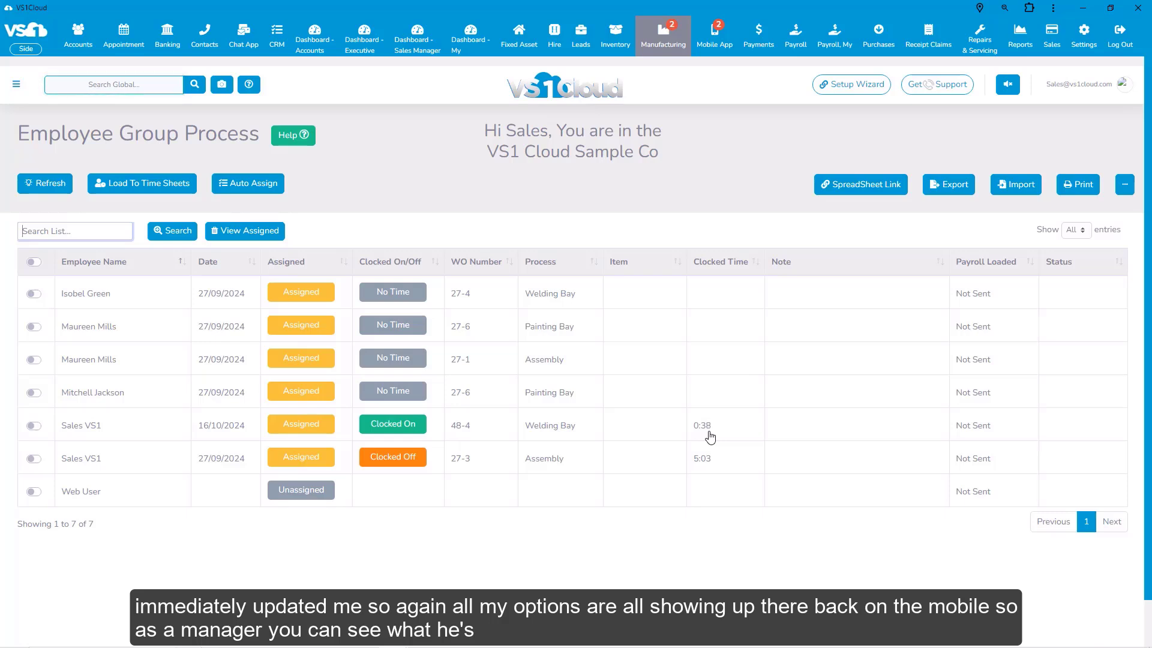
- Start a Lunch break on the running job in the mobile app and check the break in the desktop Employee Group Process list
key("alt+Tab")
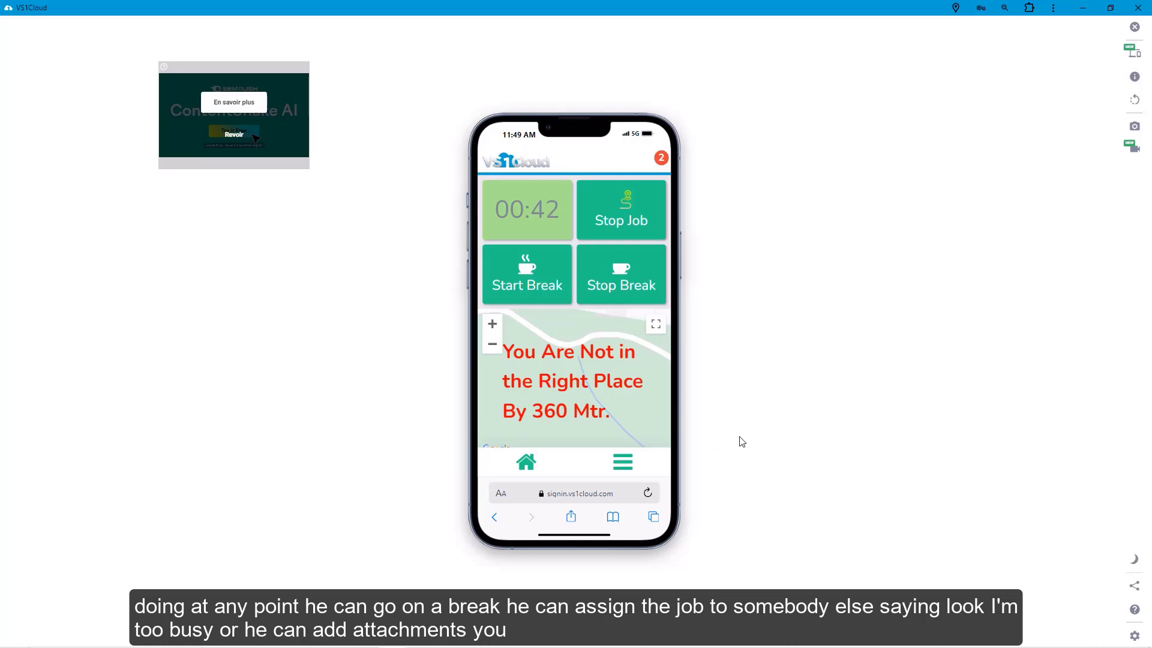
left_click(536, 272)
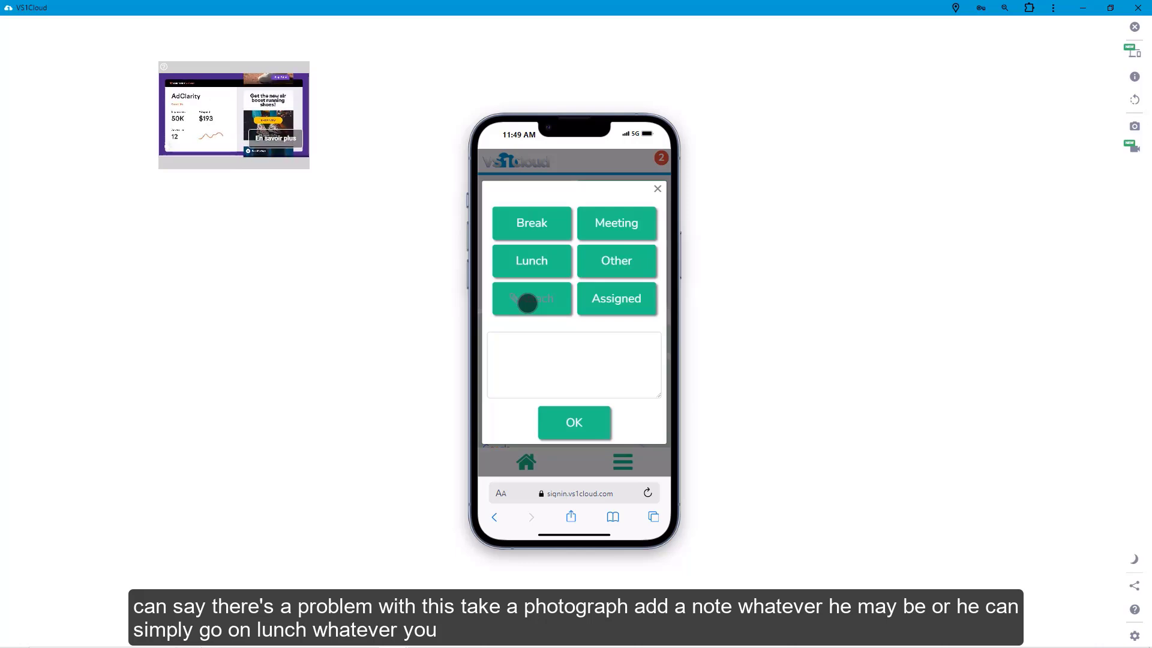
left_click(543, 263)
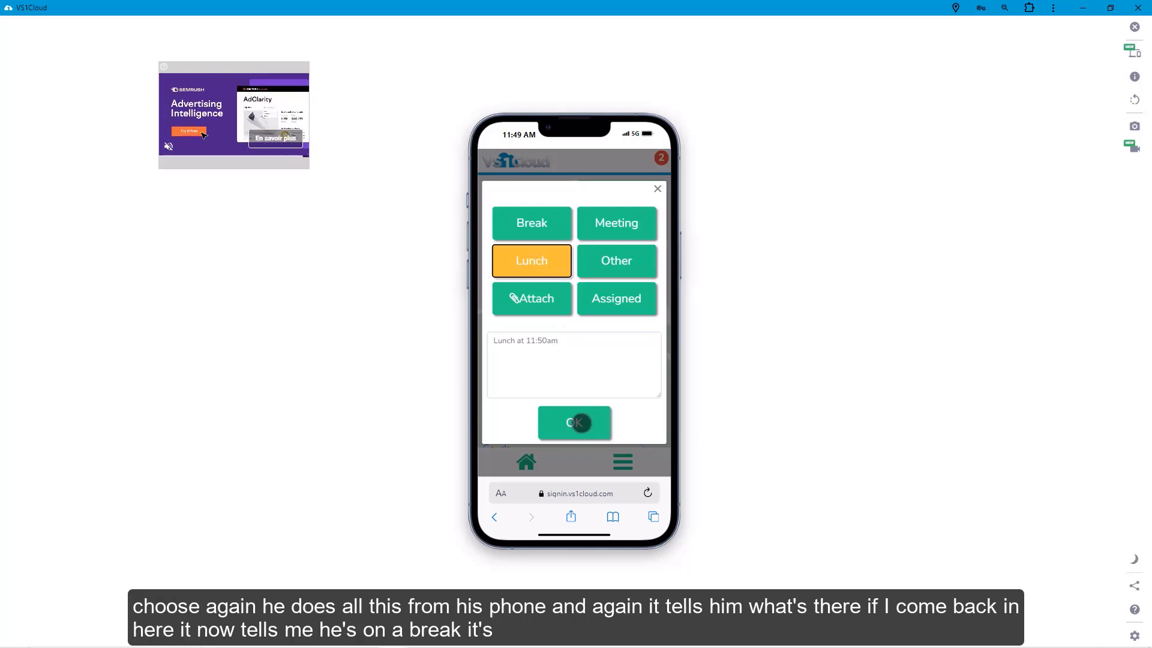
left_click(580, 423)
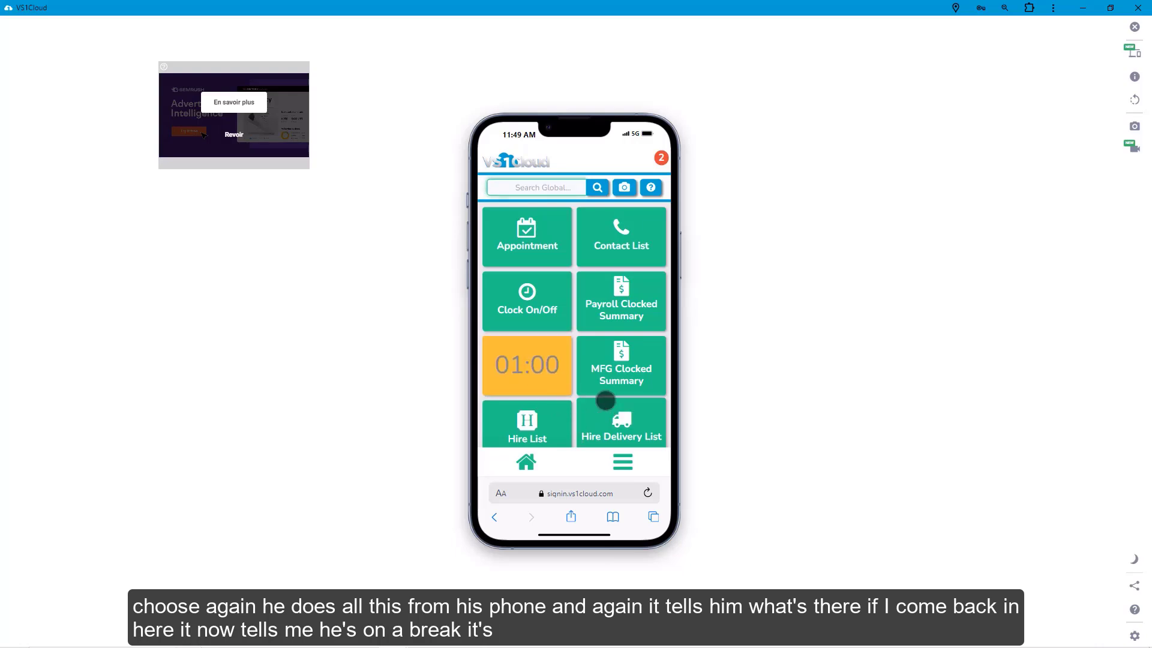
key("alt+Tab")
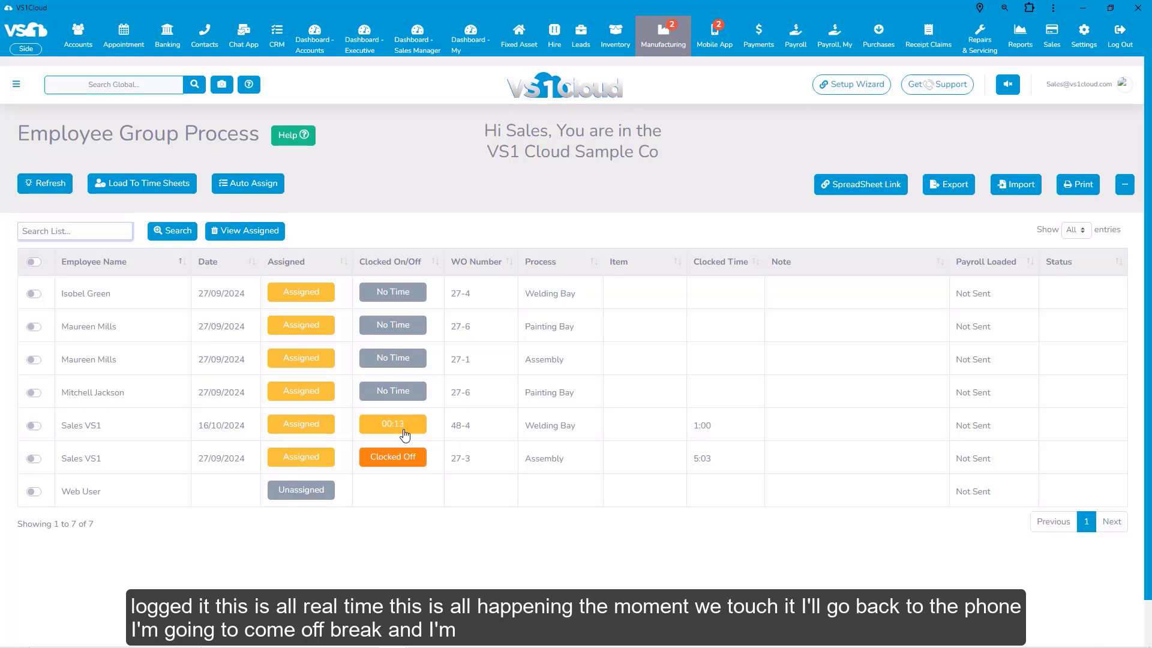
- End the break and stop the work order 48-4 job in the mobile app, and return to the desktop Employee Group Process list
key("alt+Tab")
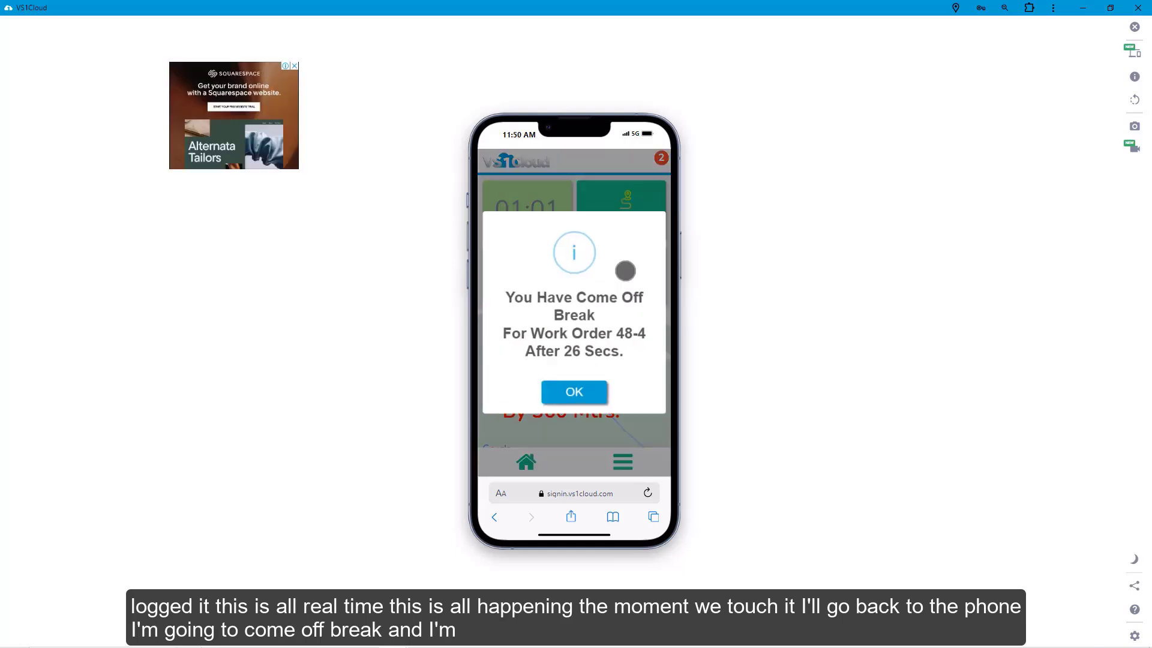
left_click(579, 390)
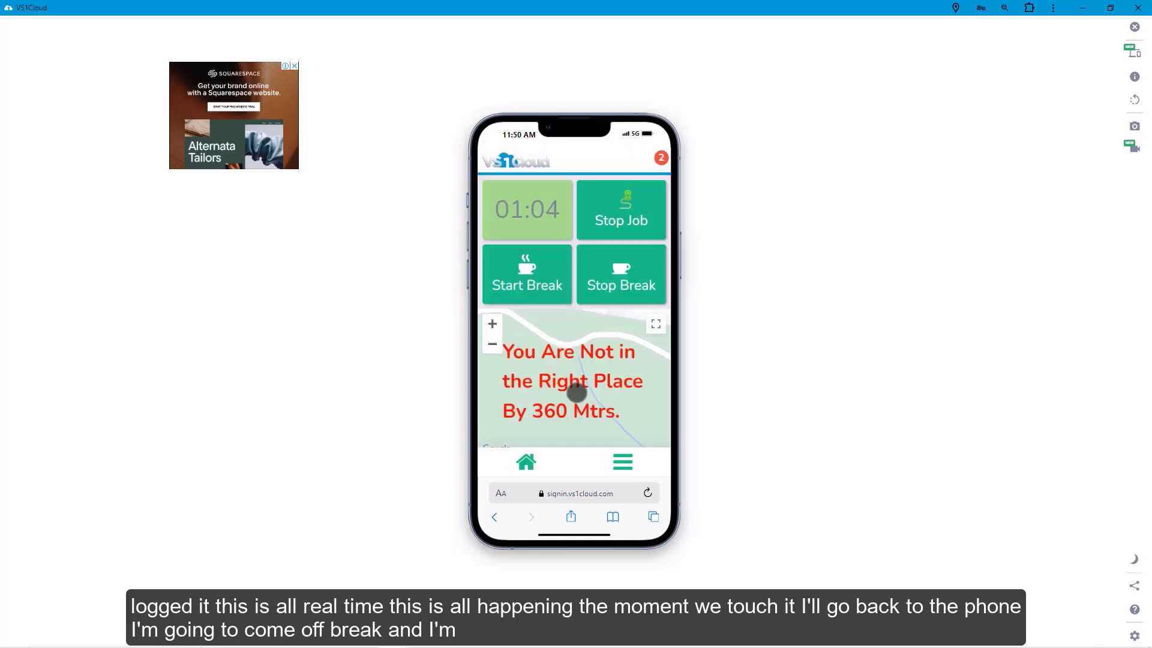
left_click(627, 206)
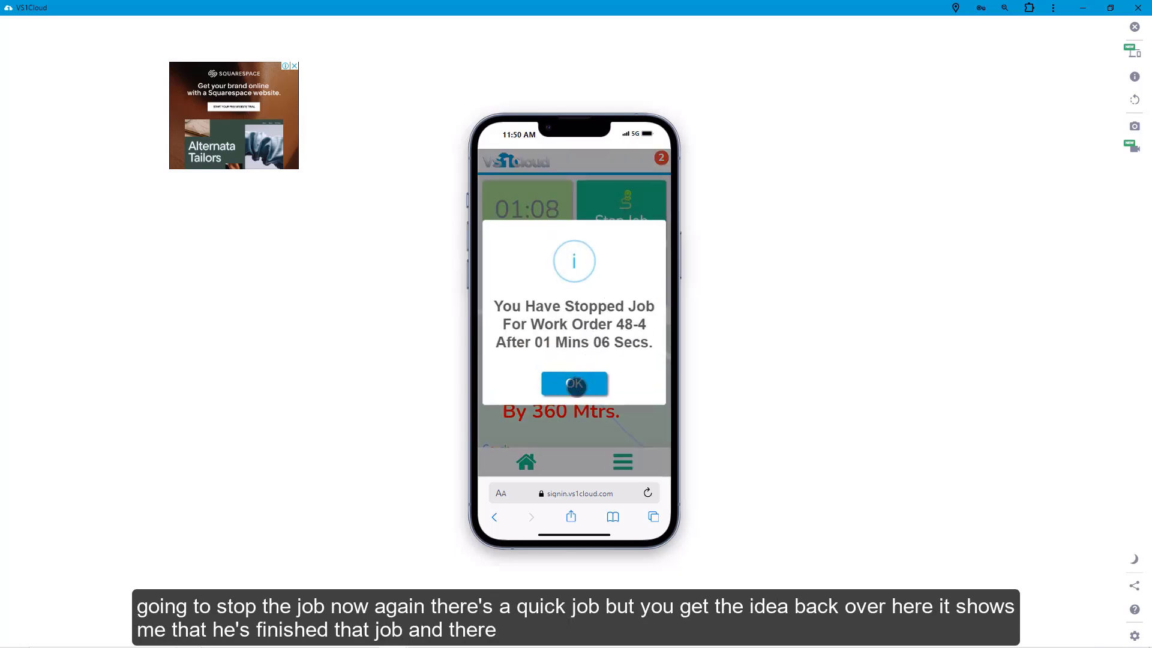
left_click(577, 386)
key("alt+Tab")
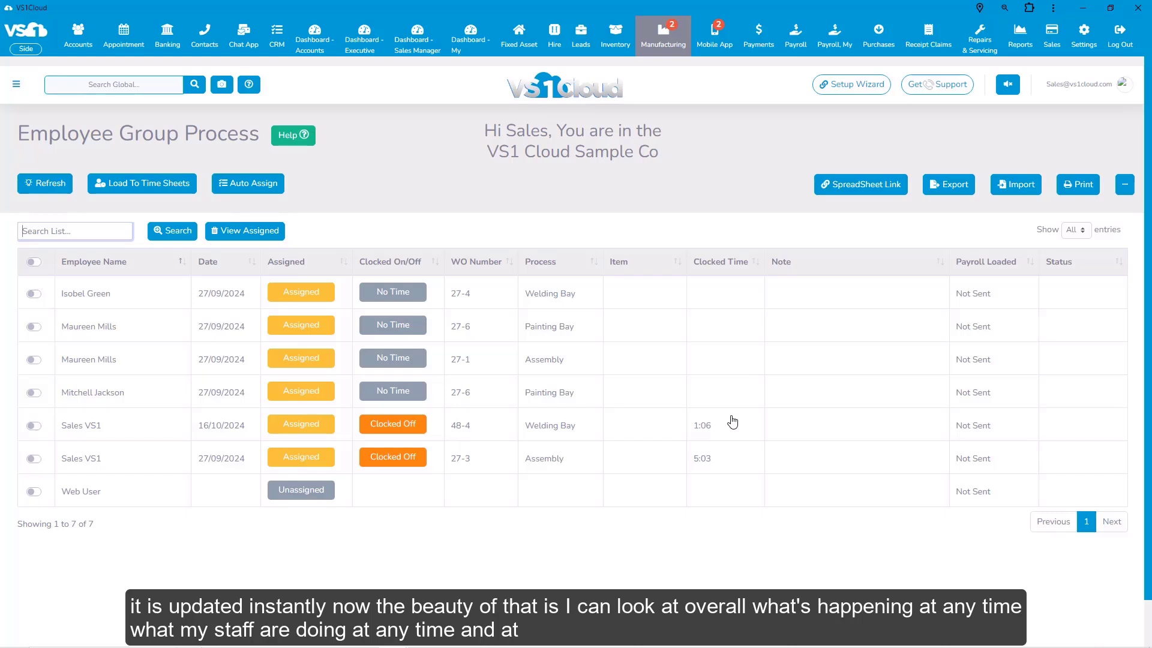
- Open the Build Profitability Report and review the work orders, items and product costs listed under each sales order
left_click(674, 57)
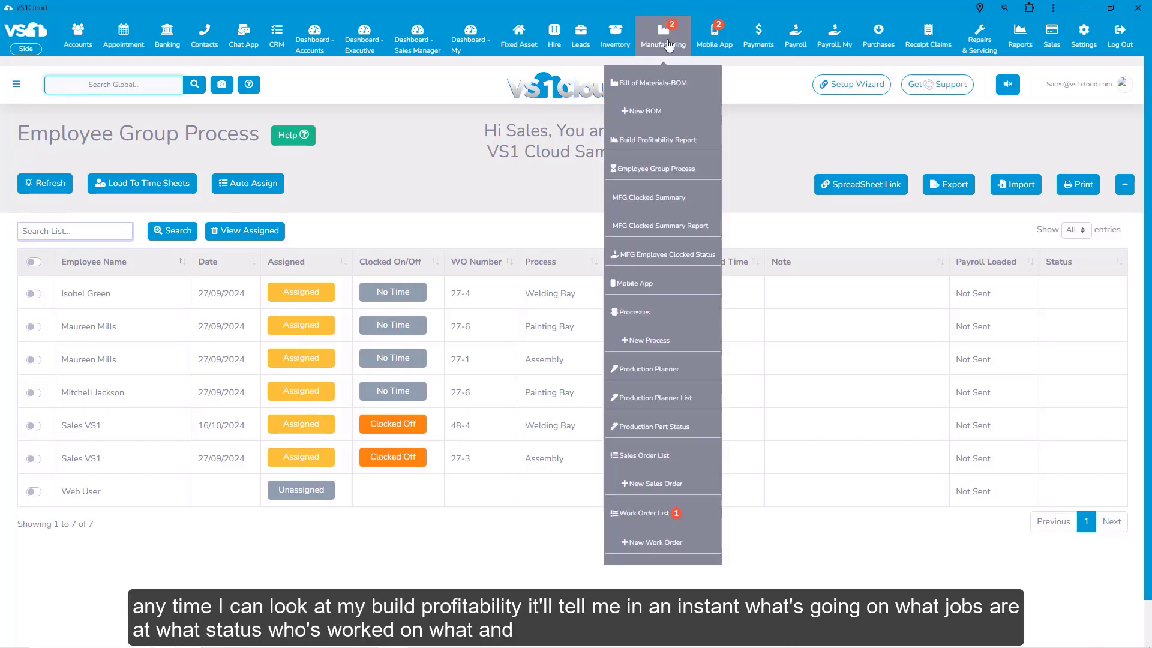
left_click(663, 141)
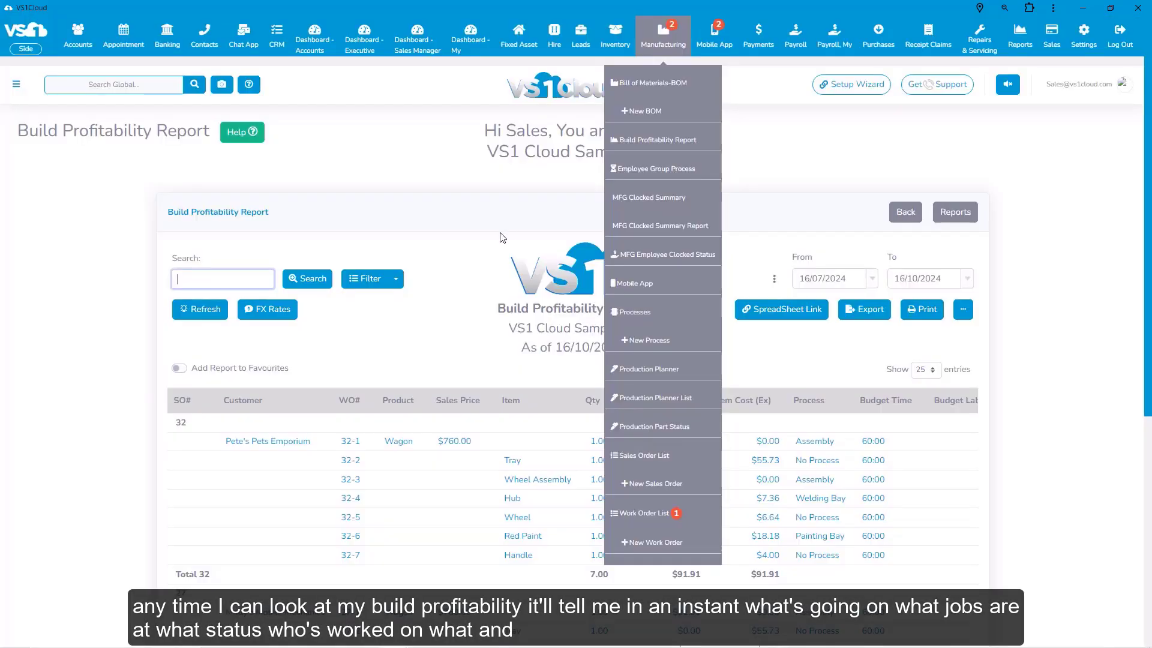
scroll(444, 354, "down", 5)
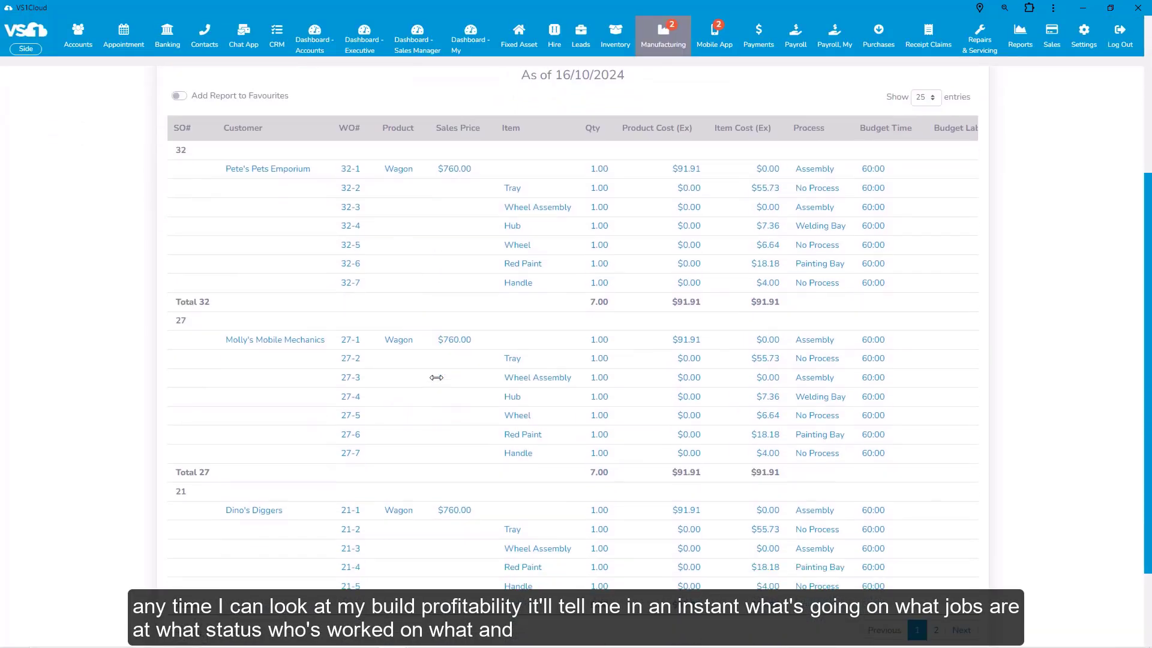
scroll(436, 377, "down", 2)
scroll(436, 376, "up", 4)
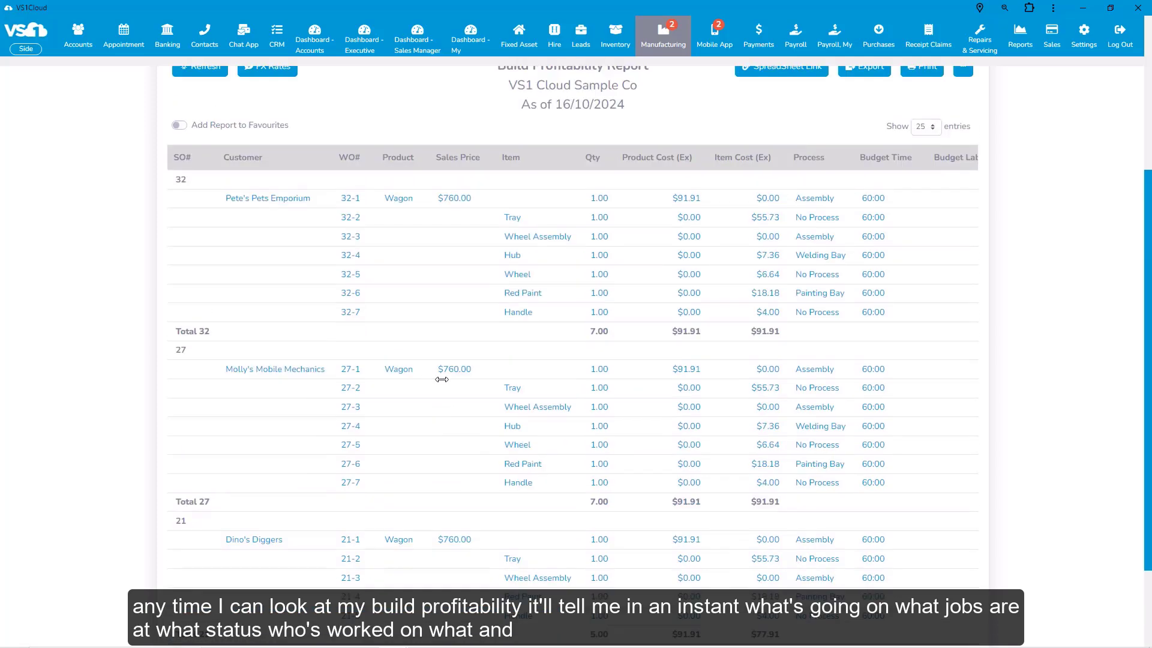
scroll(489, 418, "down", 3)
scroll(513, 561, "down", 1)
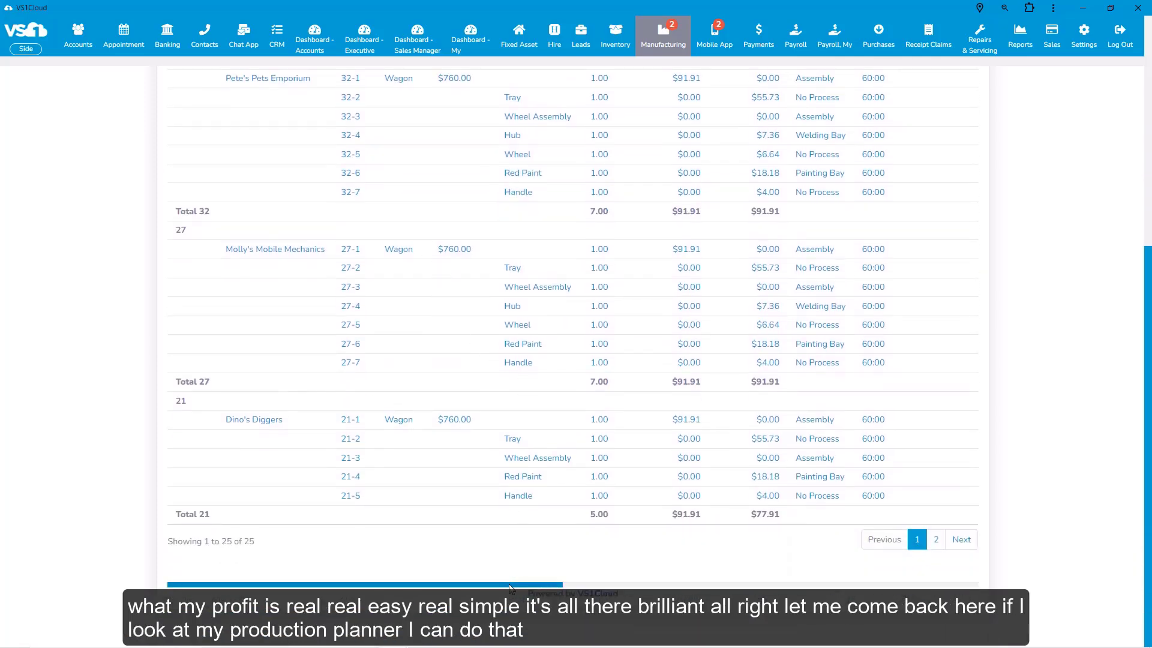
- Examine the budget, actual time, labour waste and finished profit columns of the Build Profitability Report
scroll(861, 578, "right", 9)
scroll(862, 577, "right", 5)
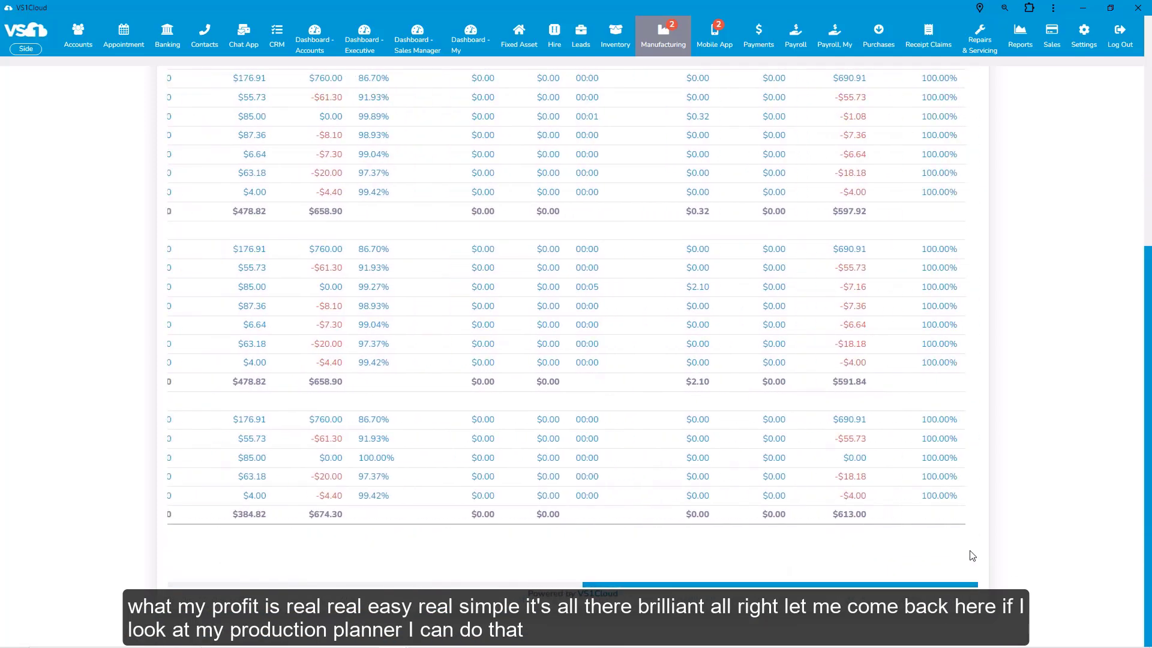
scroll(710, 373, "up", 3)
scroll(706, 370, "down", 3)
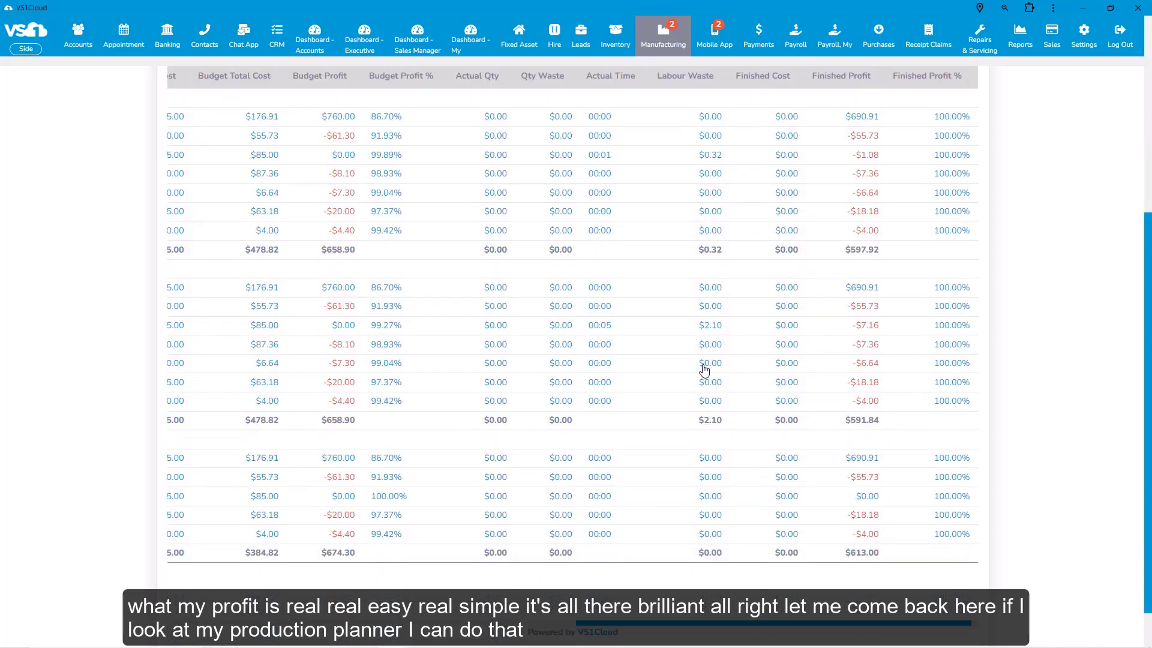
scroll(810, 590, "left", 12)
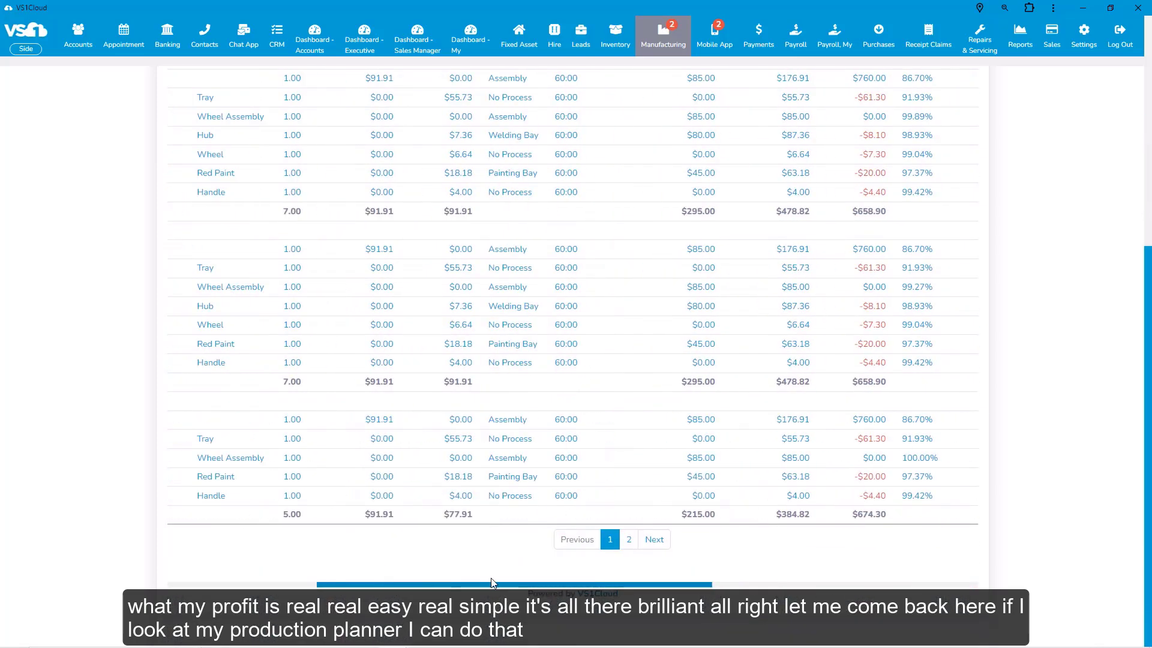
scroll(812, 378, "up", 3)
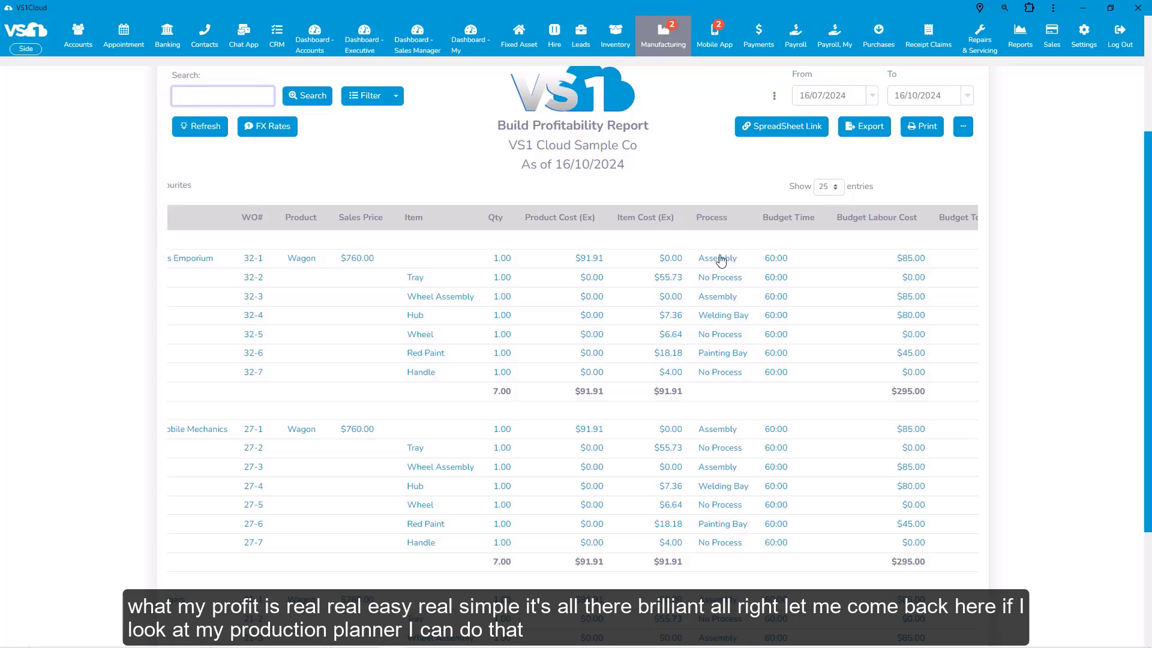
- Check the Wheel Assembly job's details in the Production Planner, and review job statuses in the Production Planner List
left_click(670, 39)
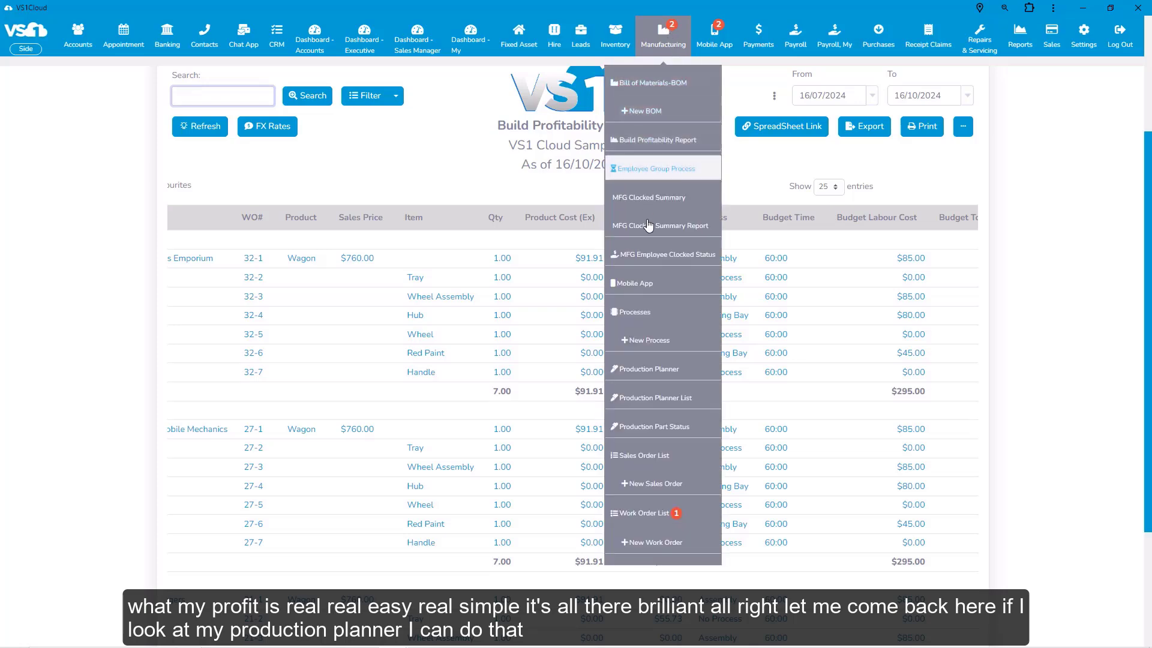
left_click(671, 367)
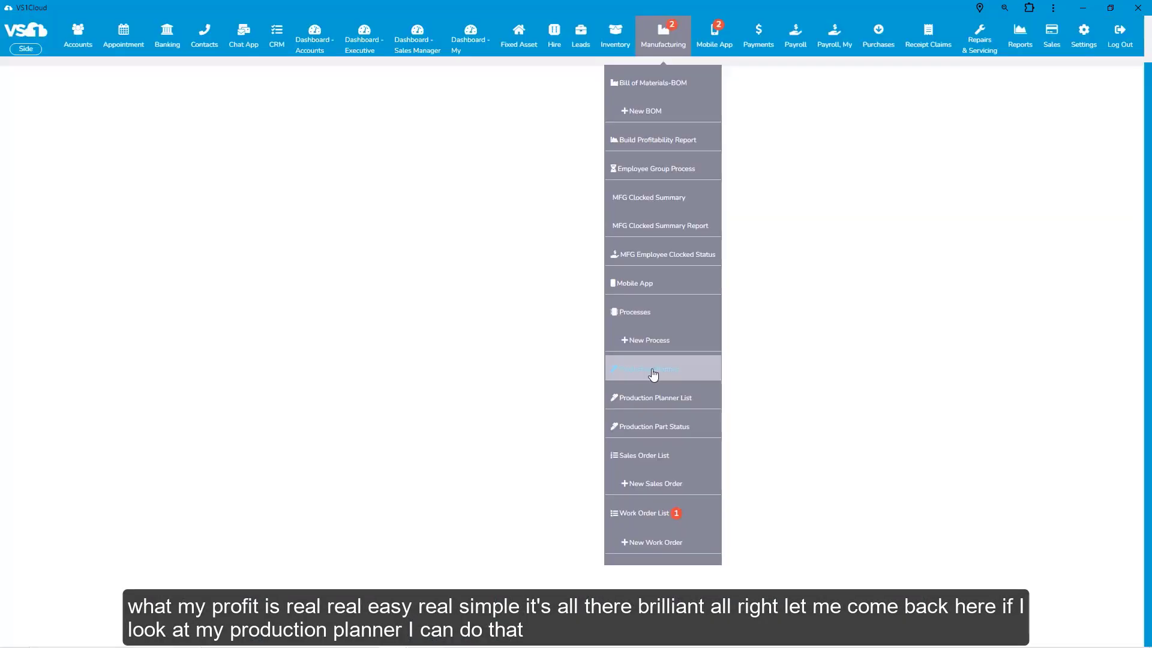
left_click(507, 429)
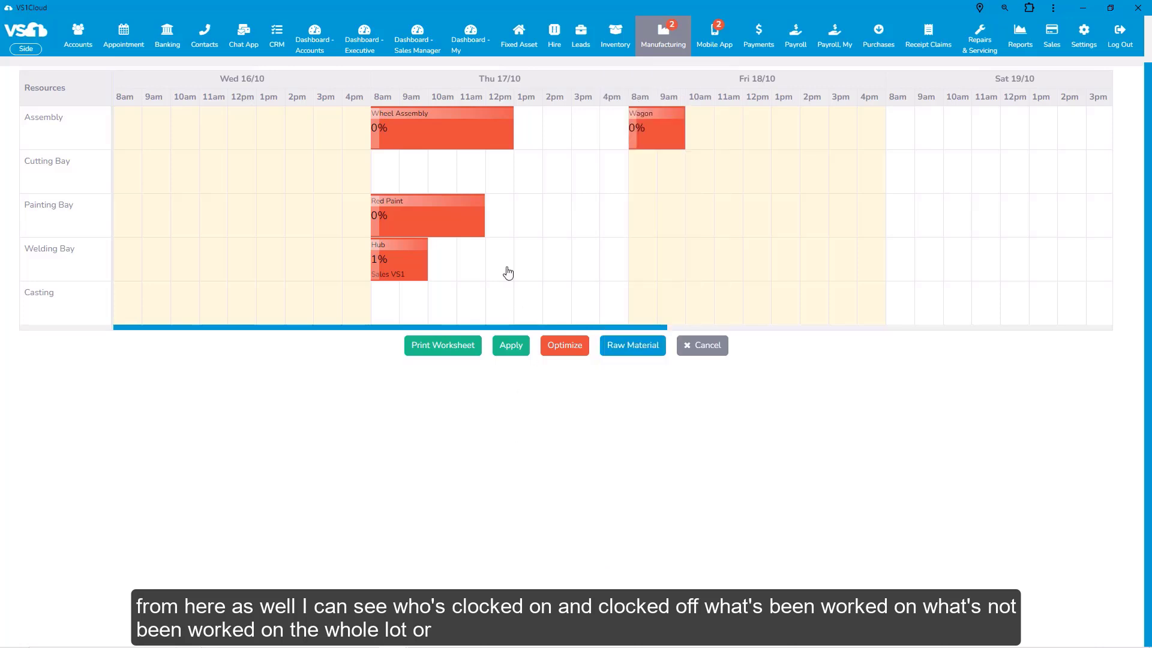
left_click(464, 146)
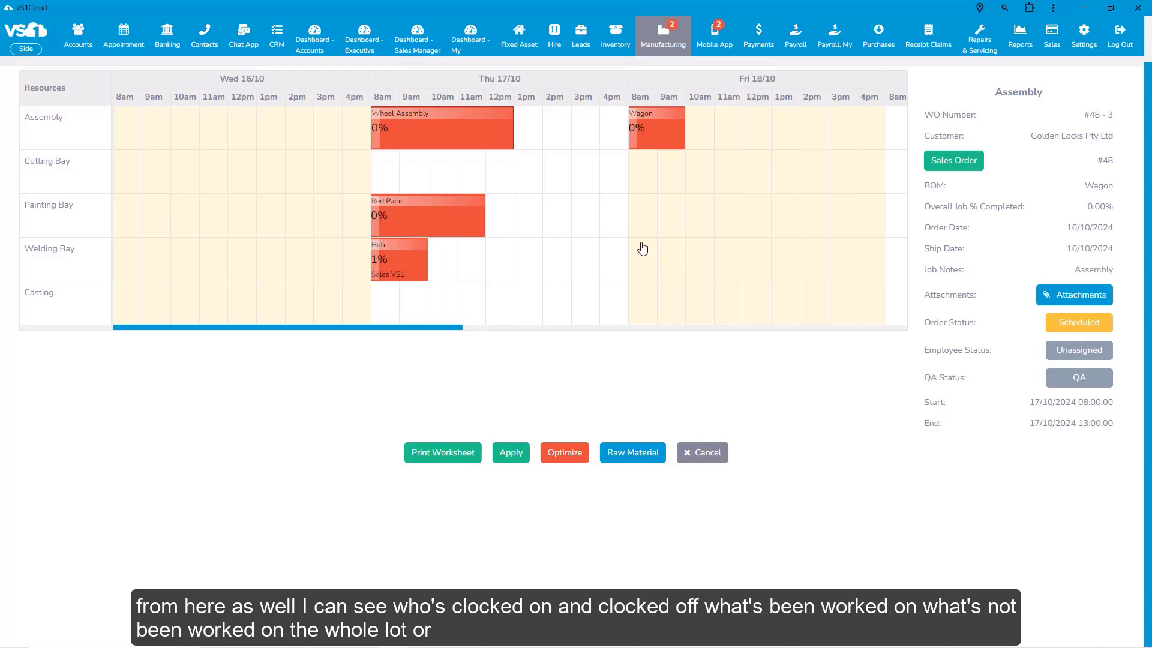
left_click(667, 39)
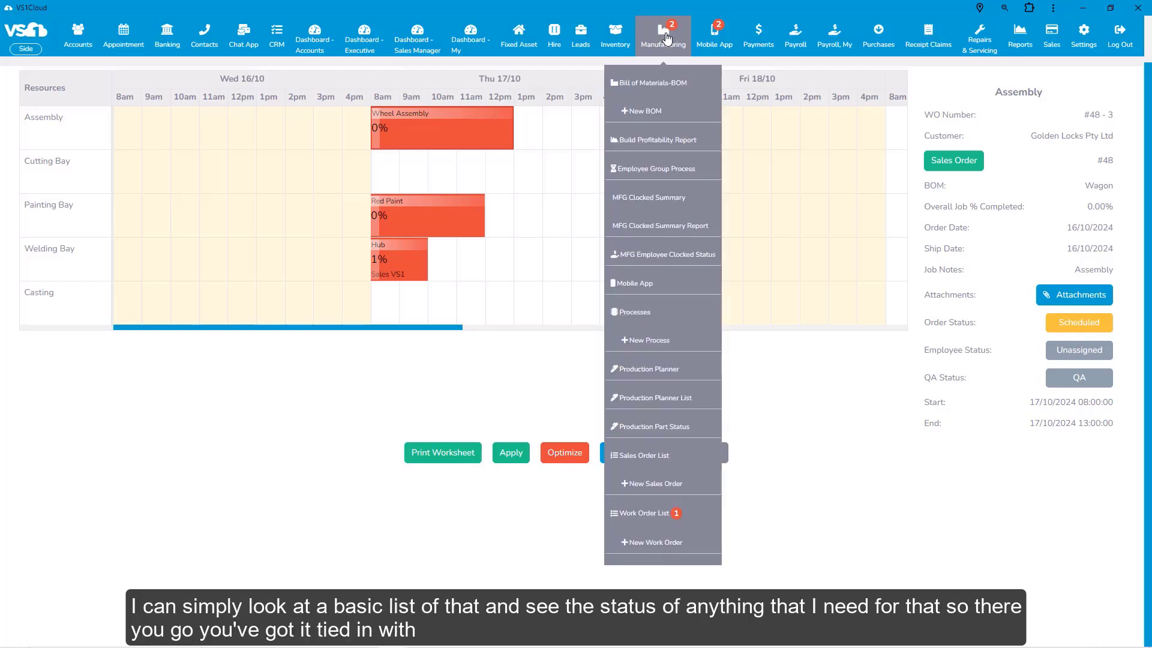
left_click(666, 399)
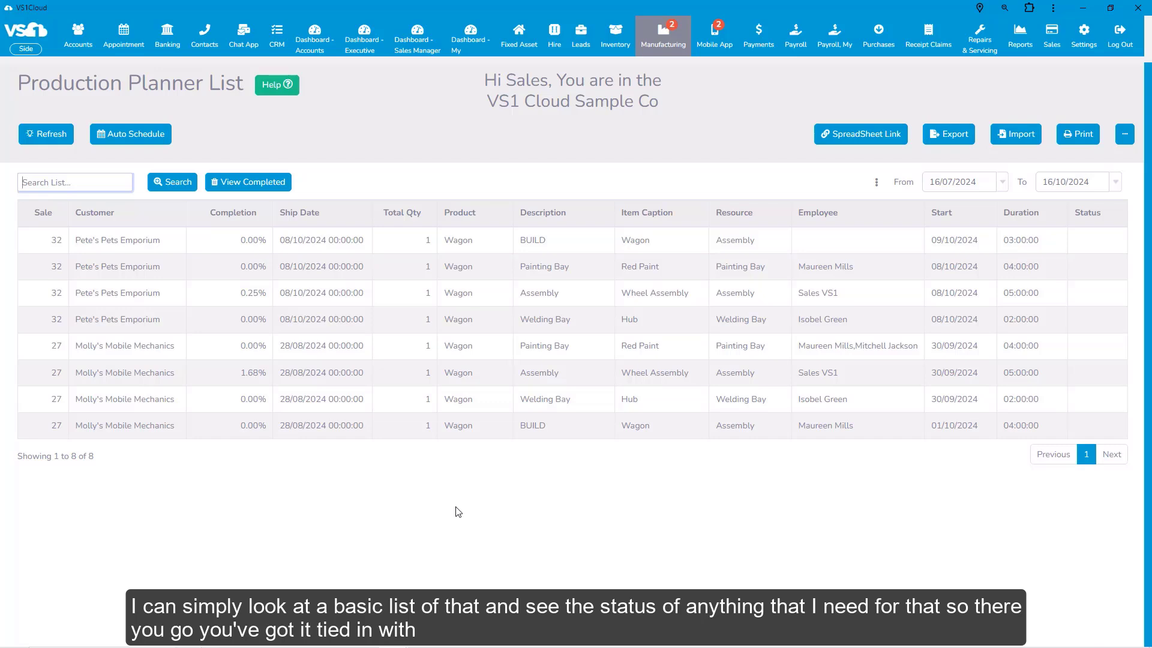
- Review sales order 48's work order statuses in the Manufacturing Overview and open purchase order PO 54 for the Wheel
left_click(663, 42)
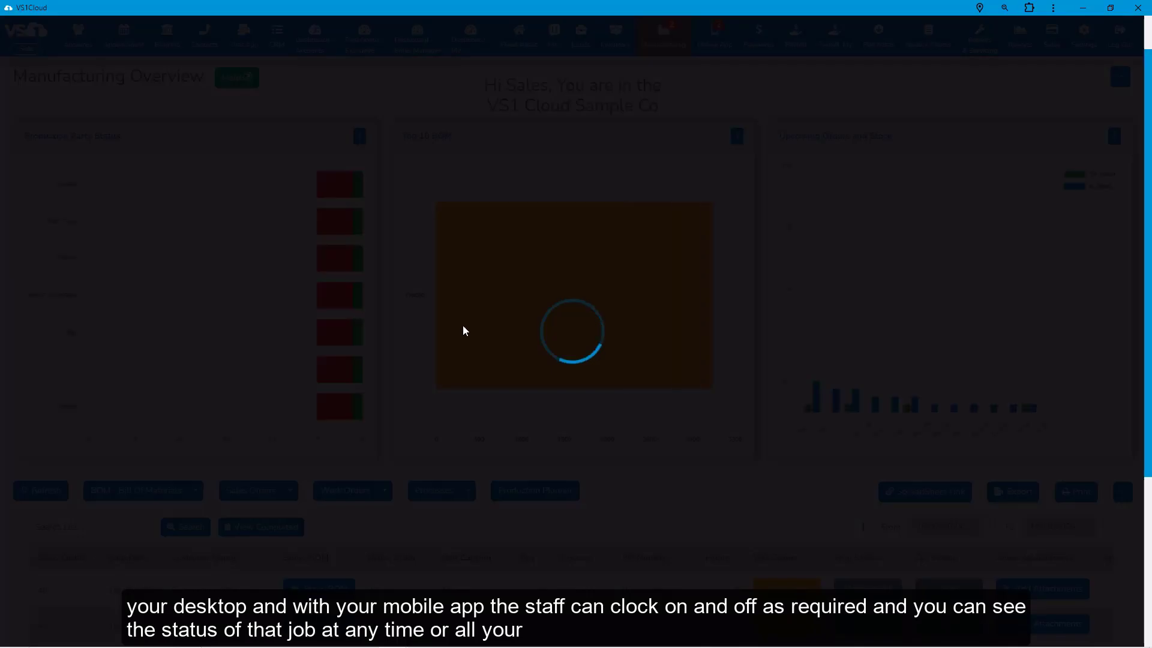
scroll(568, 414, "down", 4)
scroll(567, 414, "down", 4)
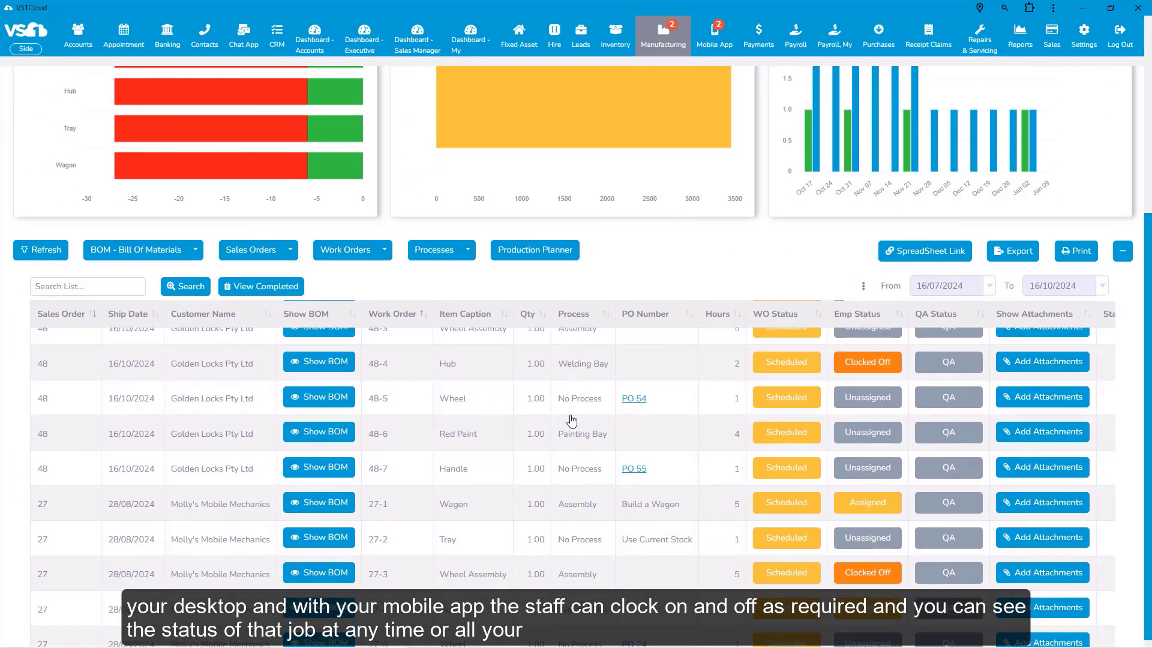
scroll(576, 423, "up", 4)
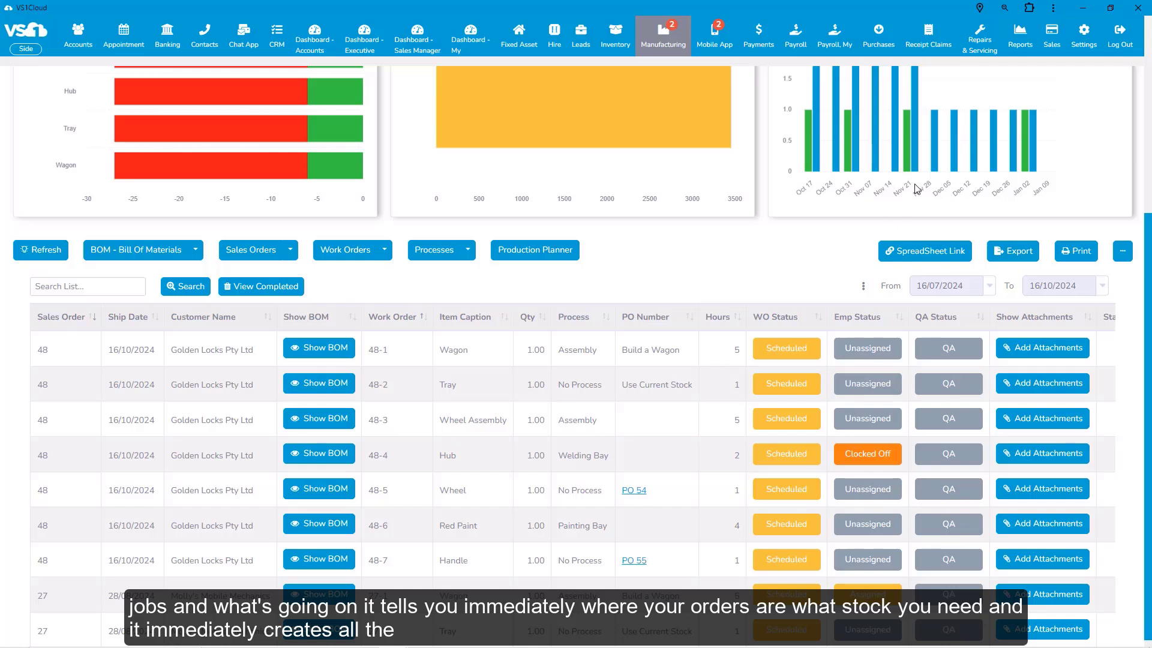
left_click(638, 492)
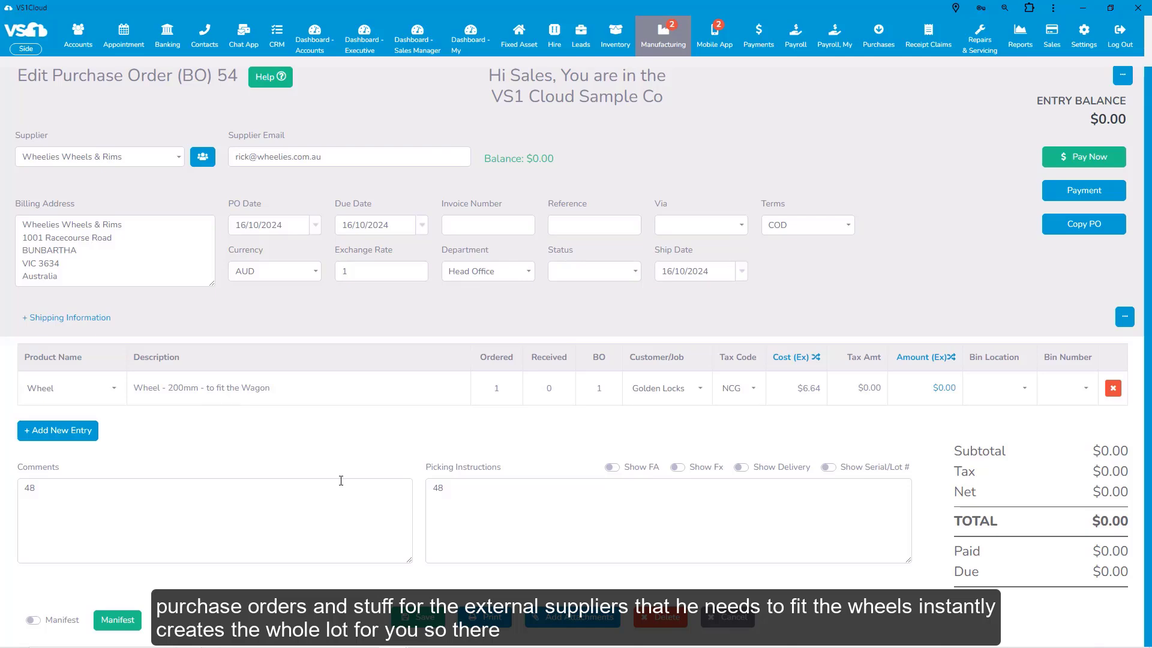
left_click(664, 36)
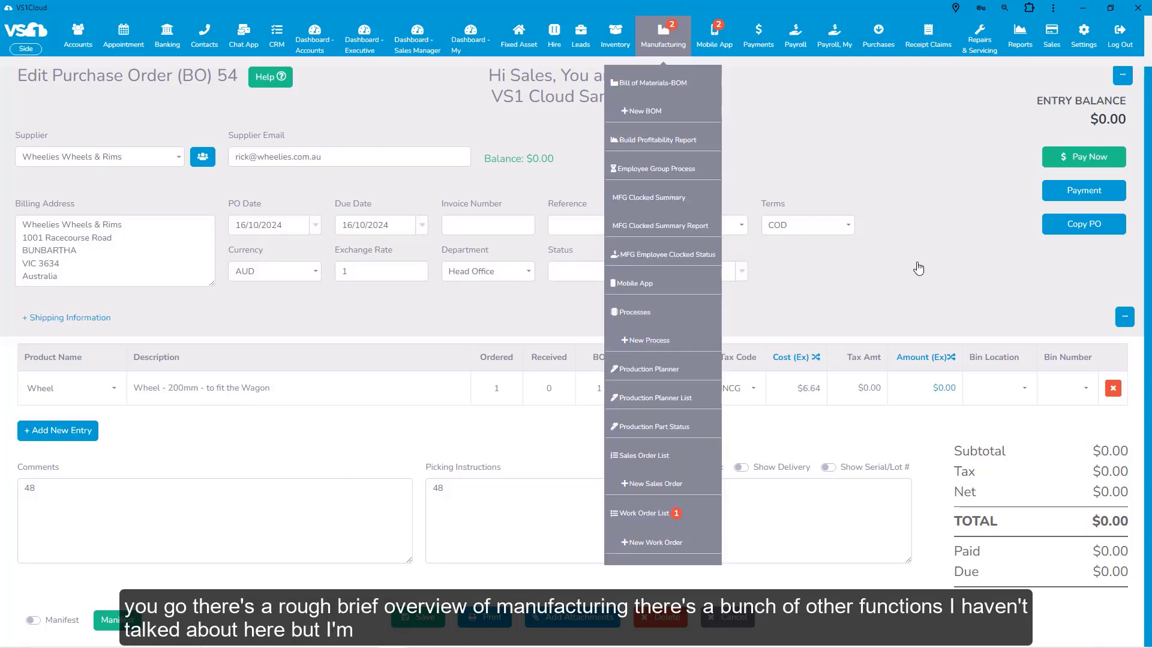